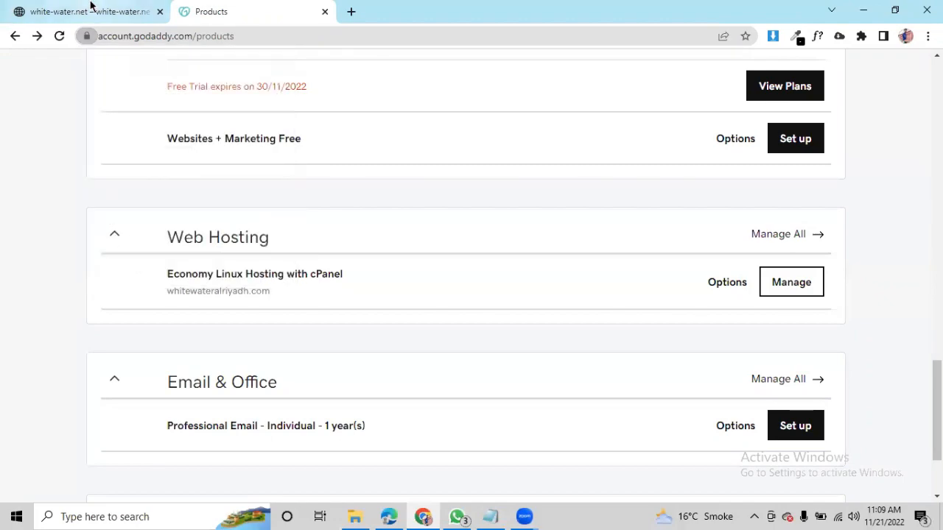
- Check the whitewateralriyadh.com site, return to the GoDaddy products page, and open management of its Economy Linux Hosting with cPanel plan
left_click(91, 8)
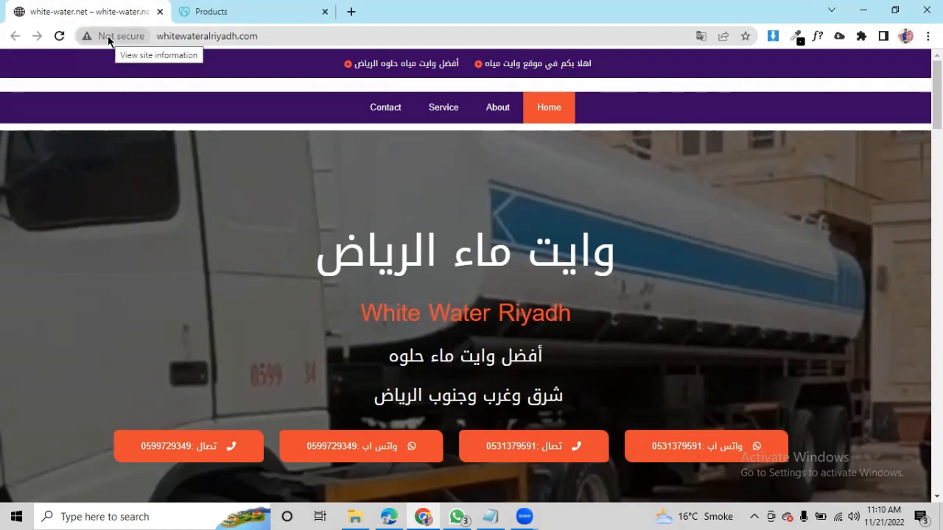
left_click(254, 7)
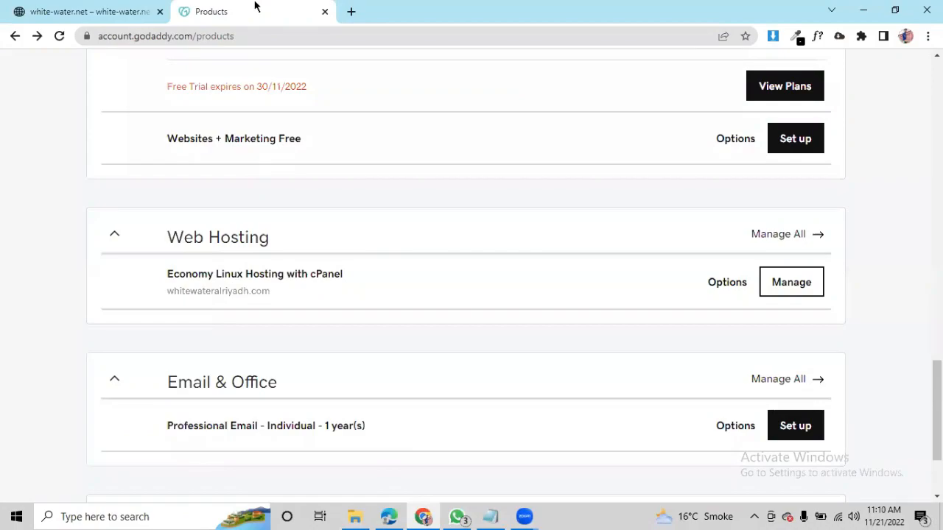
scroll(361, 182, "up", 15)
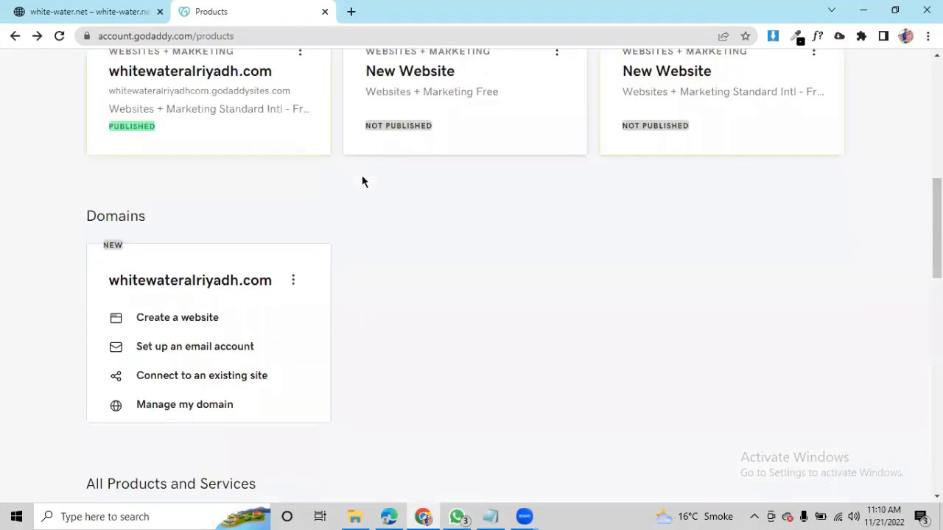
scroll(339, 156, "down", 12)
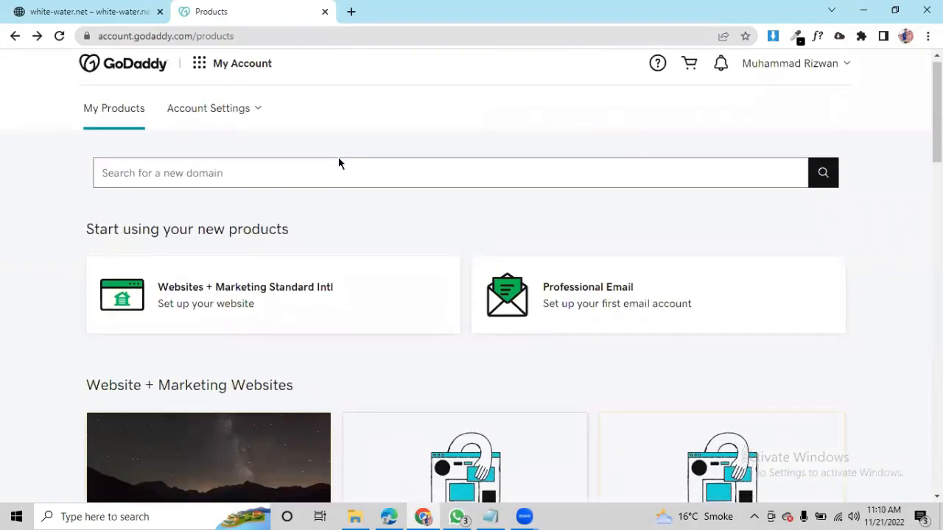
scroll(372, 206, "down", 6)
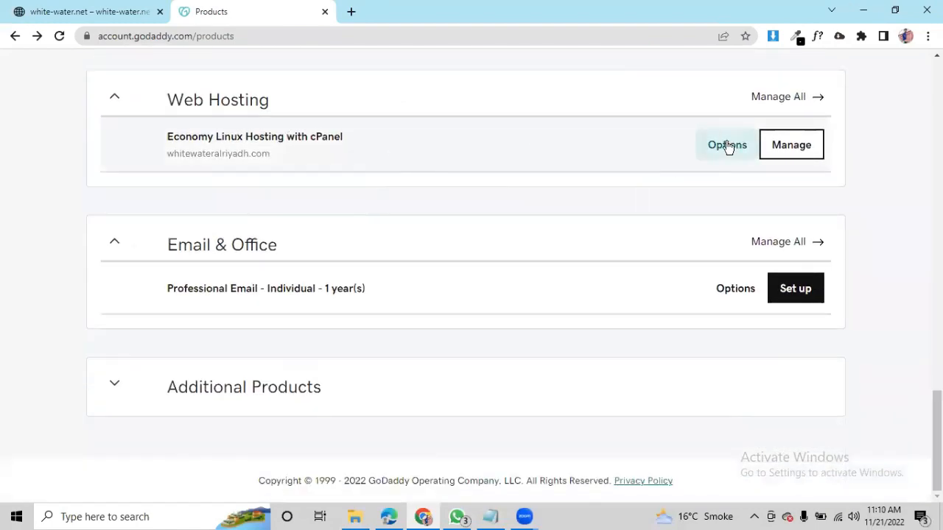
left_click(778, 148)
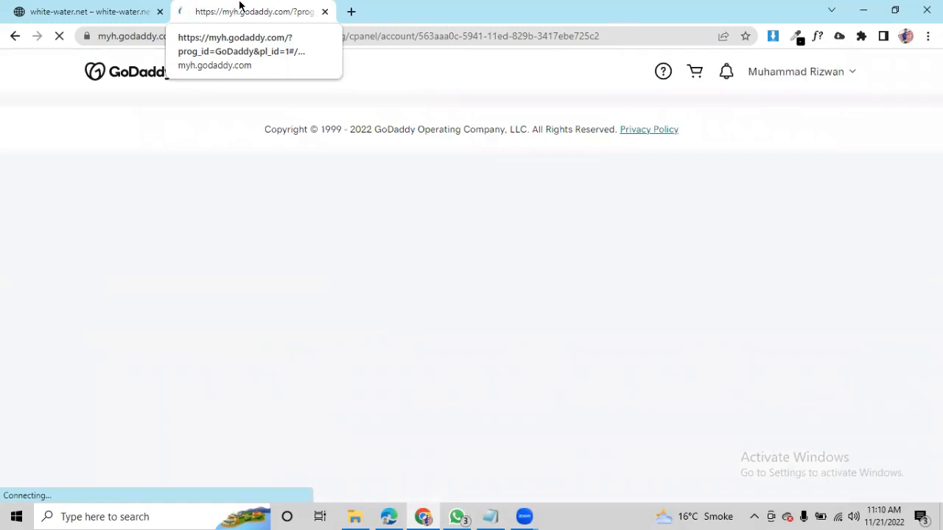
- Search for "puchnsalad" in a new tab and open PunchSalad's Free SSL Certificate Generator at its domain form
left_click(352, 13)
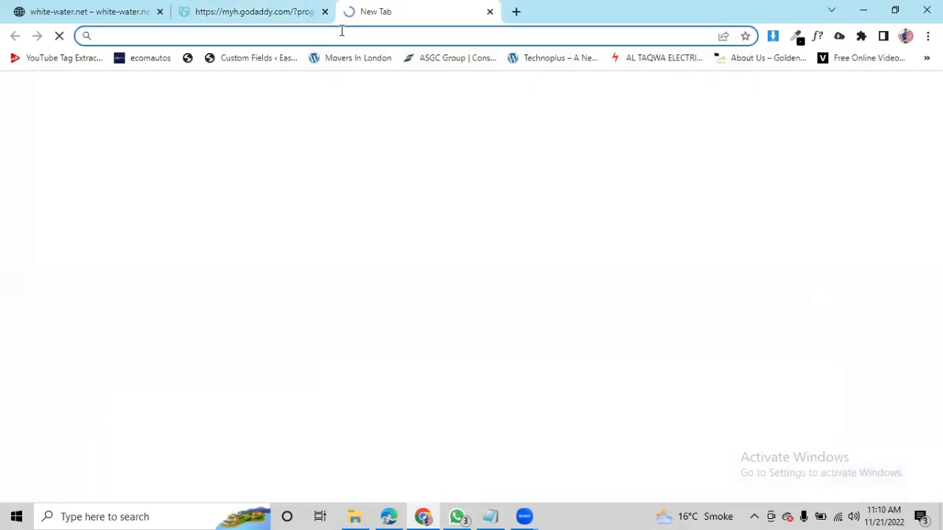
type("puchnsalad")
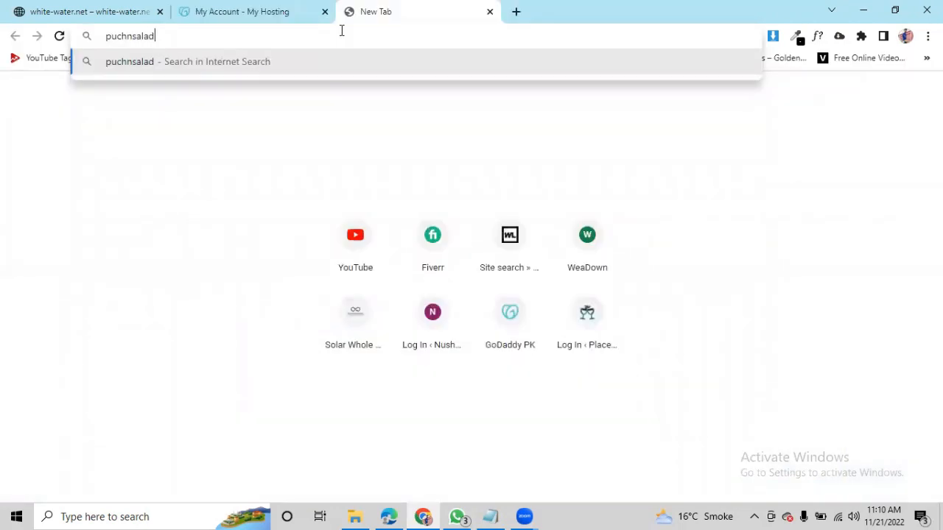
key("Return")
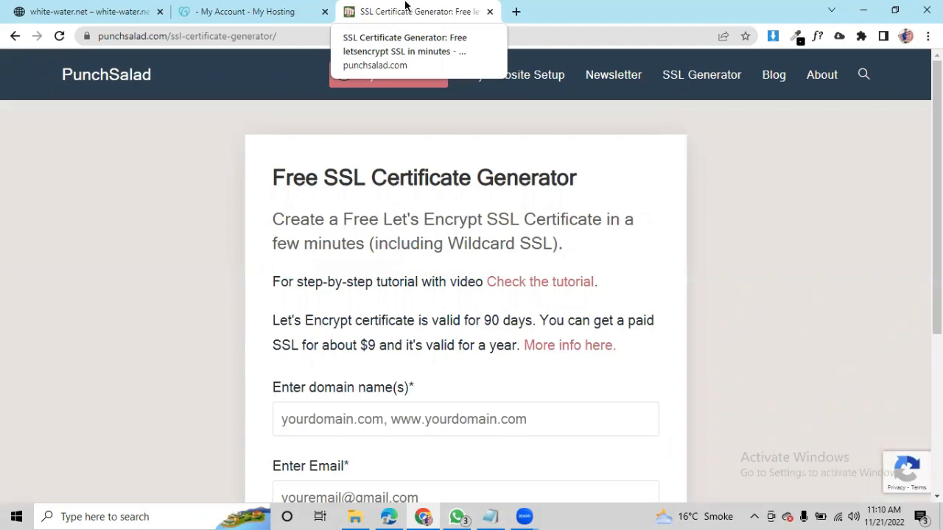
scroll(445, 206, "down", 2)
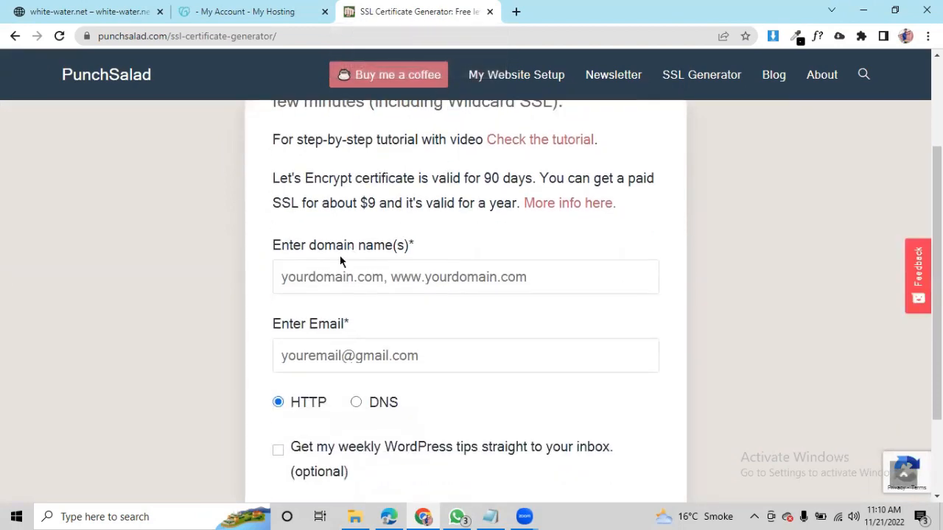
left_click_drag(271, 248, 412, 244)
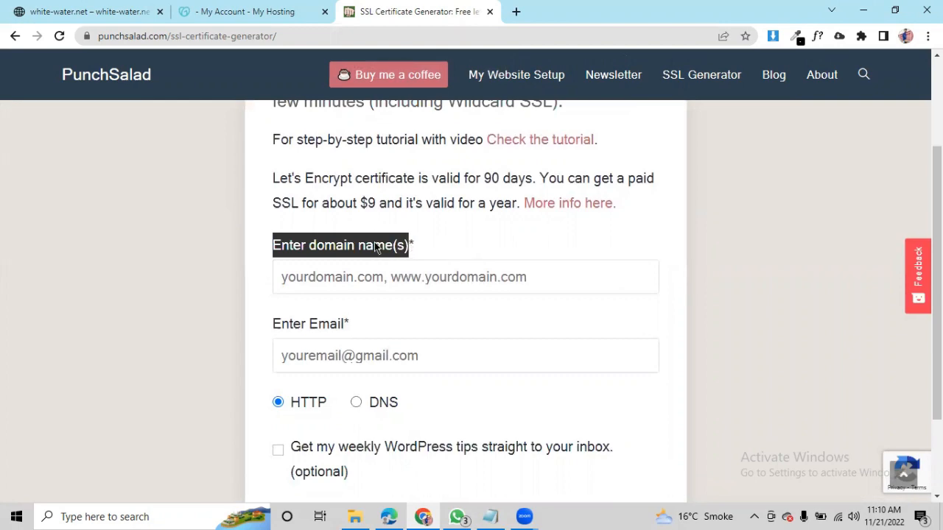
left_click(302, 274)
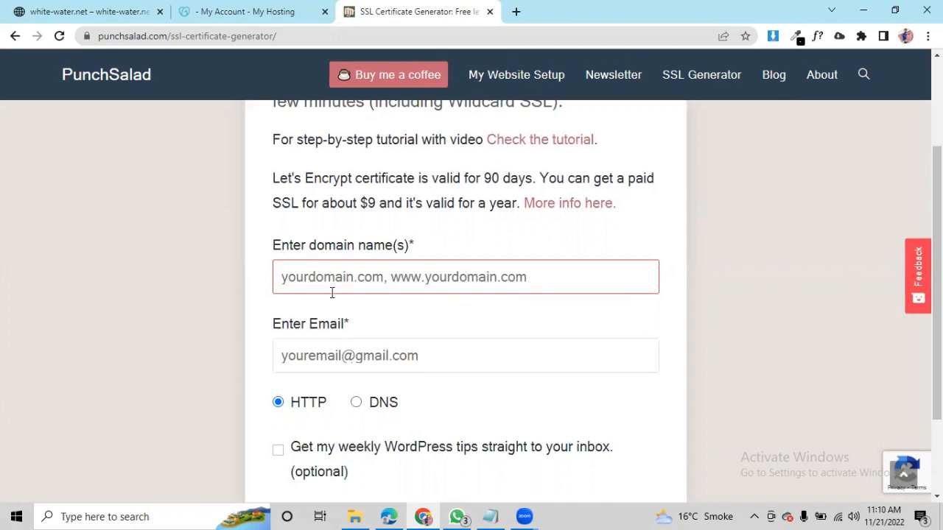
left_click(74, 11)
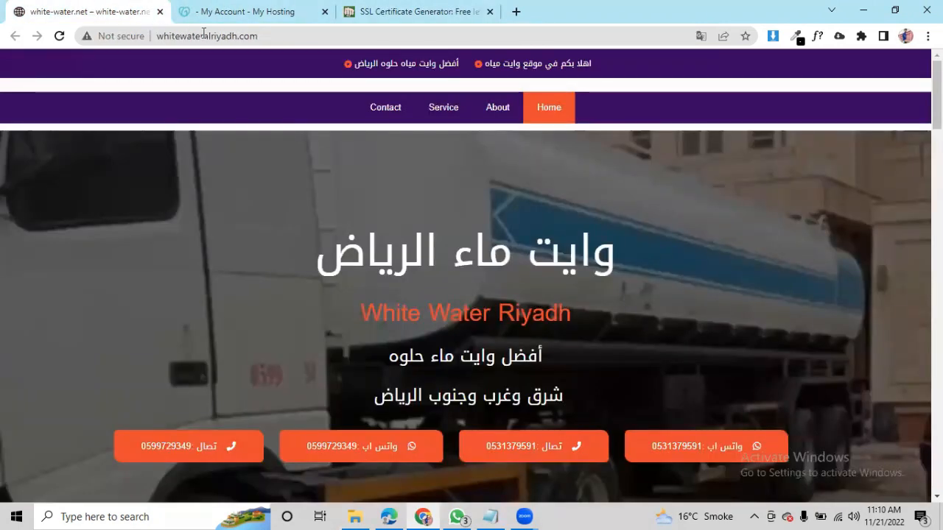
left_click_drag(163, 36, 223, 49)
left_click(177, 36)
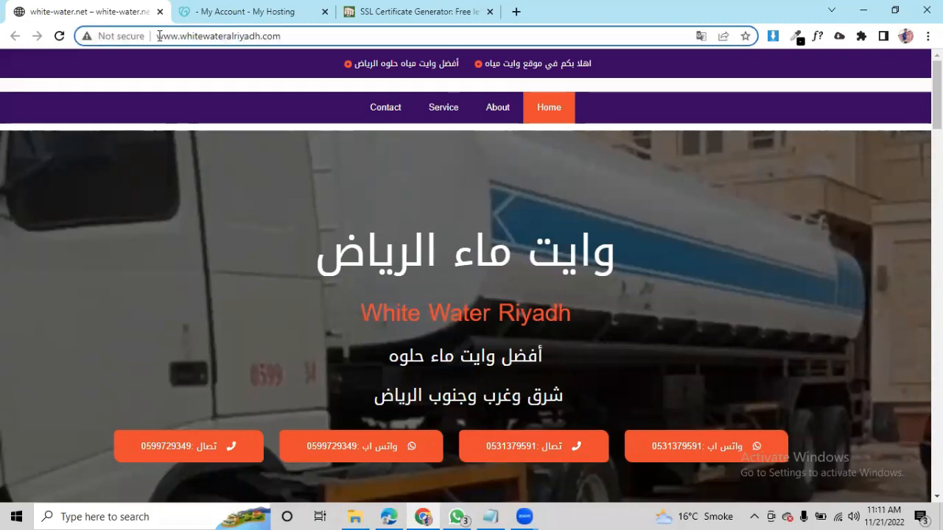
left_click_drag(157, 37, 317, 48)
key("ctrl+c")
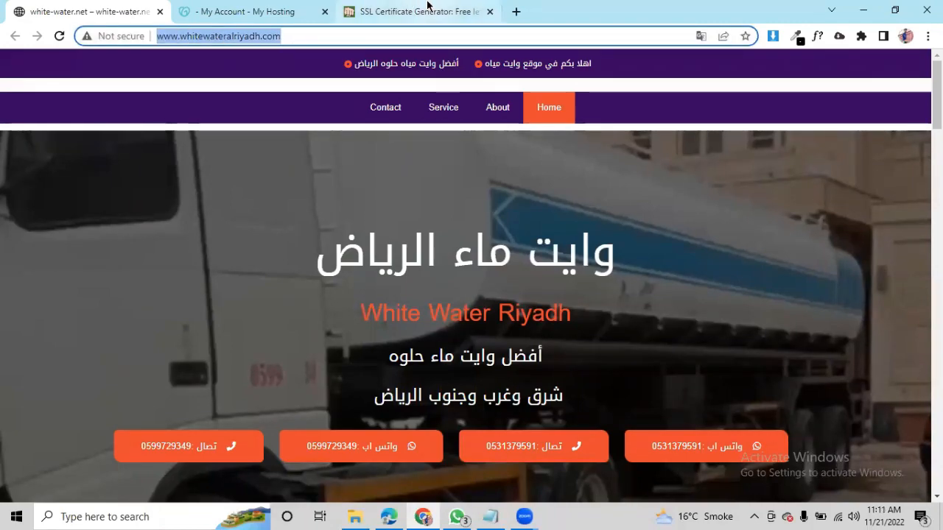
- Paste the address into the SSL generator's domain names entry and trim its prefix to start at whitewateralriyadh.com
left_click(389, 12)
left_click(319, 278)
key("ctrl+v")
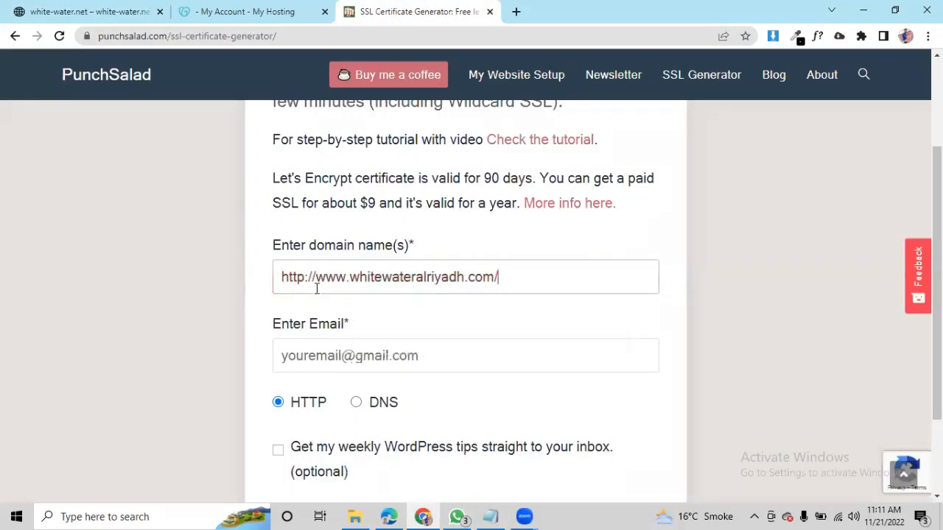
left_click(348, 278)
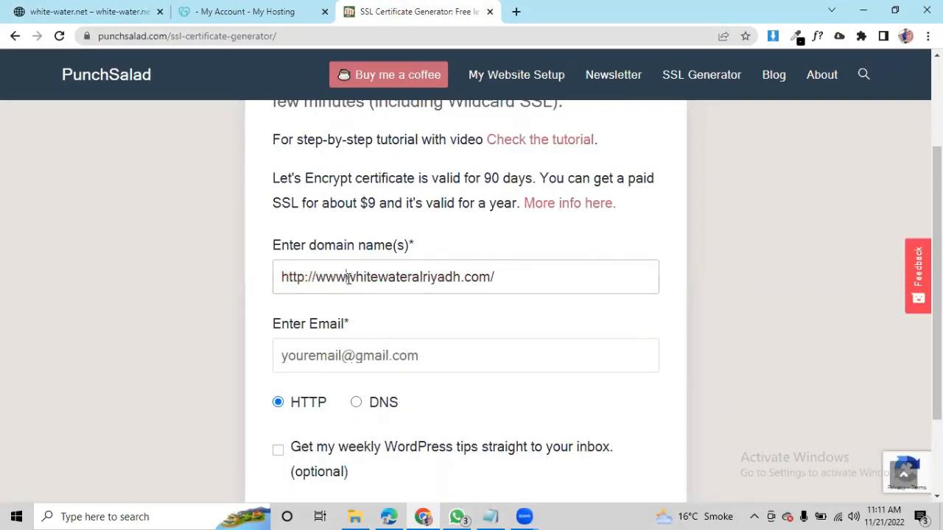
key("BackSpace")
key("BackSpace")
key("BackSpace")
key("BackSpace")
key("BackSpace")
key("BackSpace")
key("BackSpace")
key("BackSpace")
key("BackSpace")
key("BackSpace")
key("BackSpace")
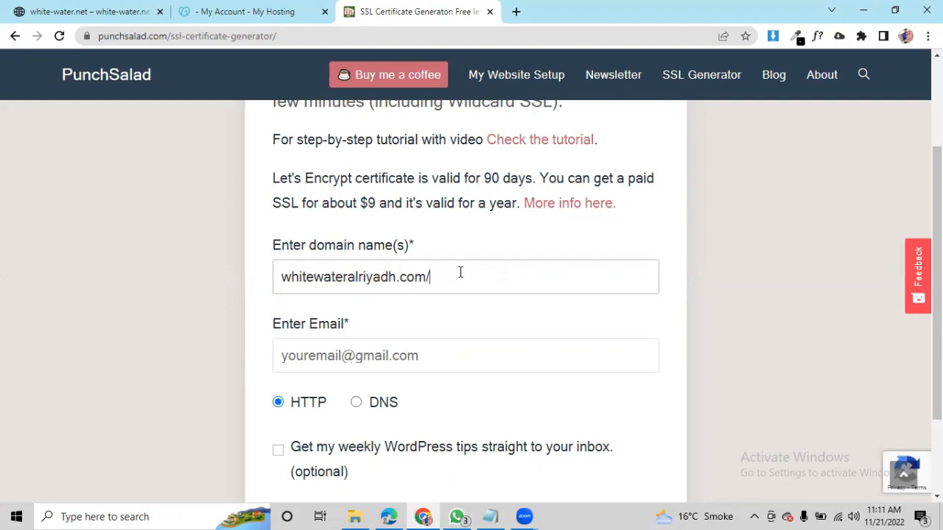
key("ctrl+v")
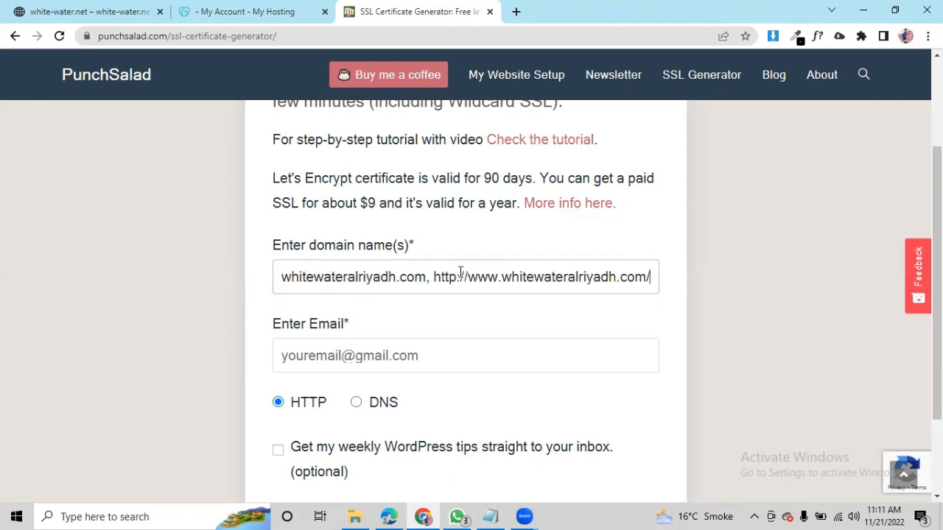
left_click(467, 277)
key("BackSpace")
key("BackSpace")
key("BackSpace")
key("BackSpace")
key("BackSpace")
key("BackSpace")
key("BackSpace")
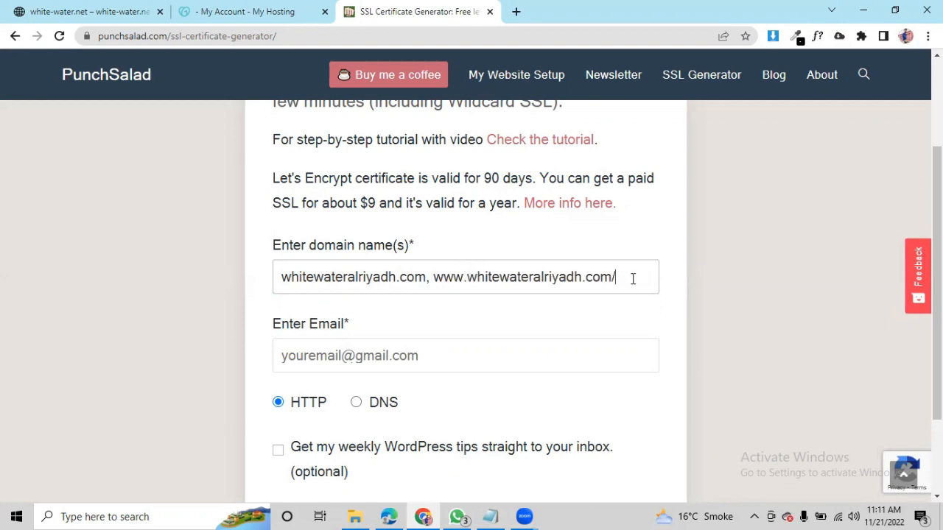
- Fill in the contact's e-mail address on the certificate form using the saved suggestion
left_click_drag(273, 324, 372, 330)
left_click(400, 350)
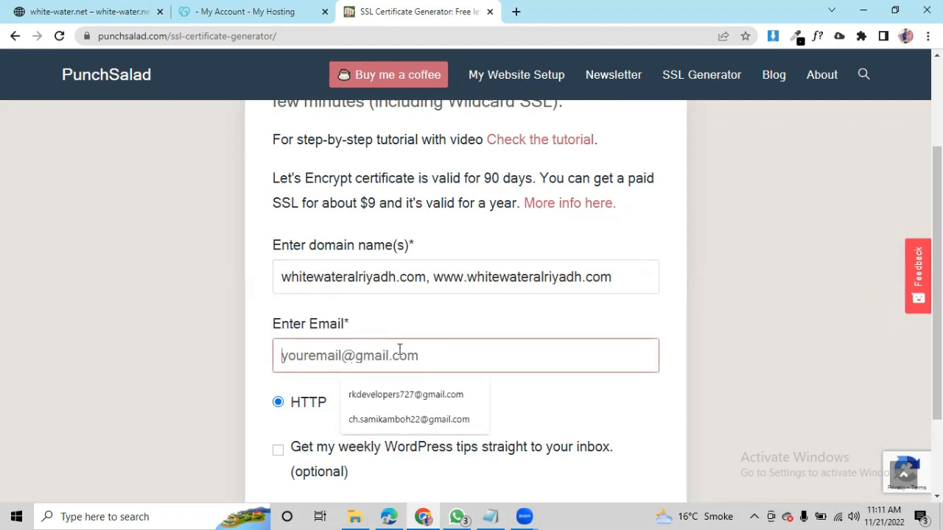
type("de")
key("Return")
key("BackSpace")
key("BackSpace")
type("rk")
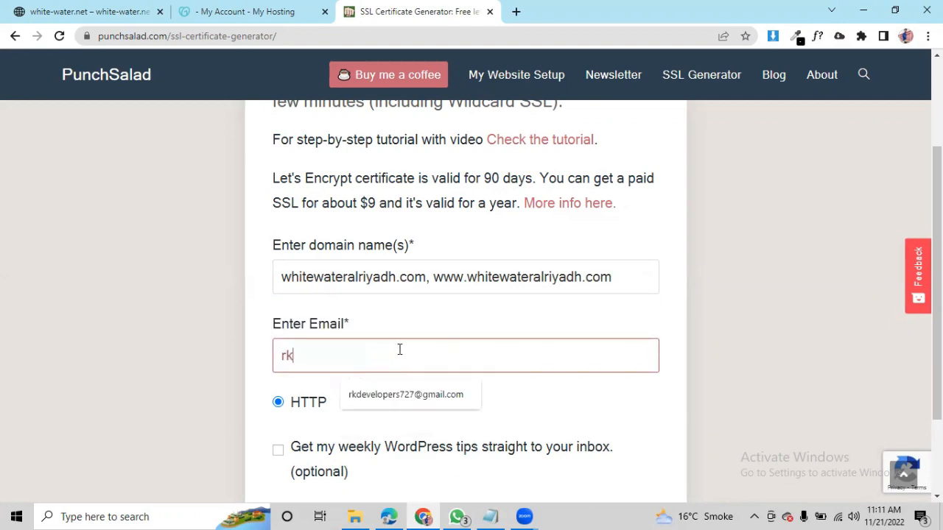
left_click(407, 395)
- Accept the Let's Encrypt SA and submit the request to create the free SSL certificate
scroll(442, 381, "down", 2)
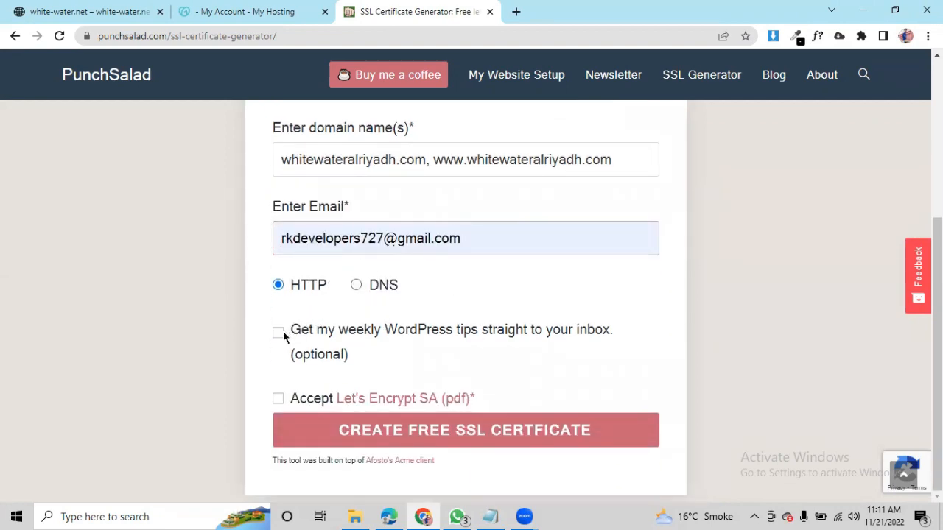
left_click(278, 399)
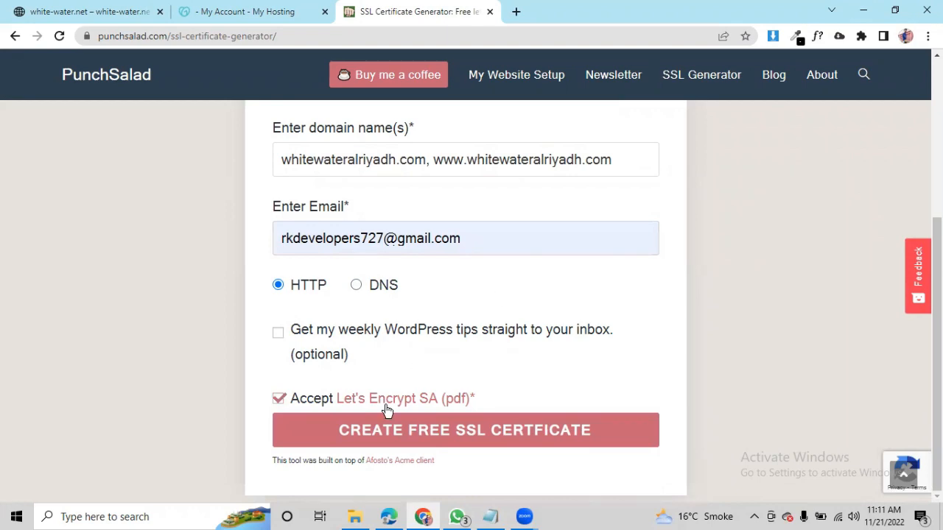
left_click(315, 434)
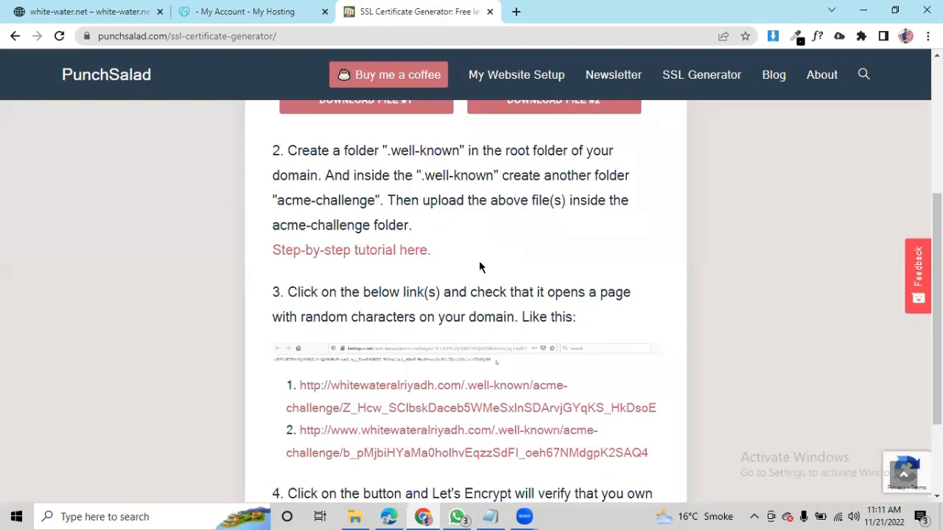
scroll(479, 266, "up", 3)
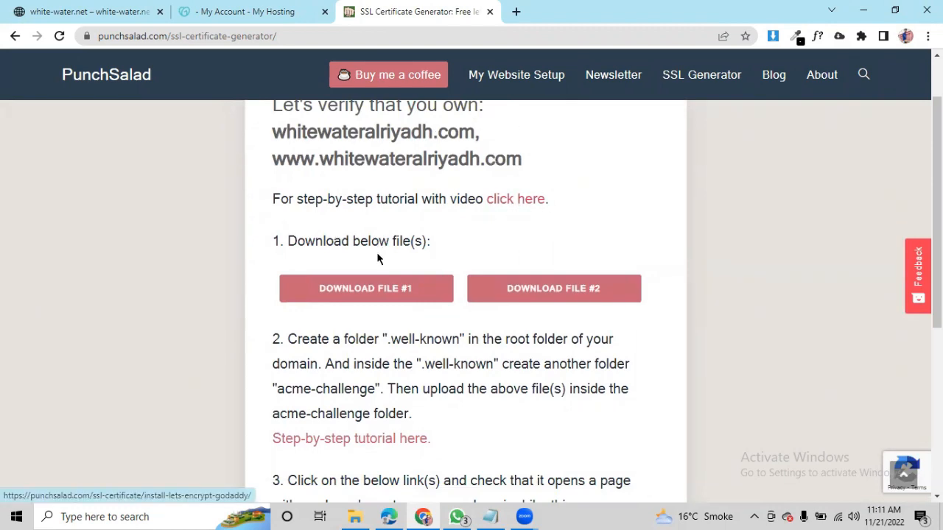
left_click(370, 287)
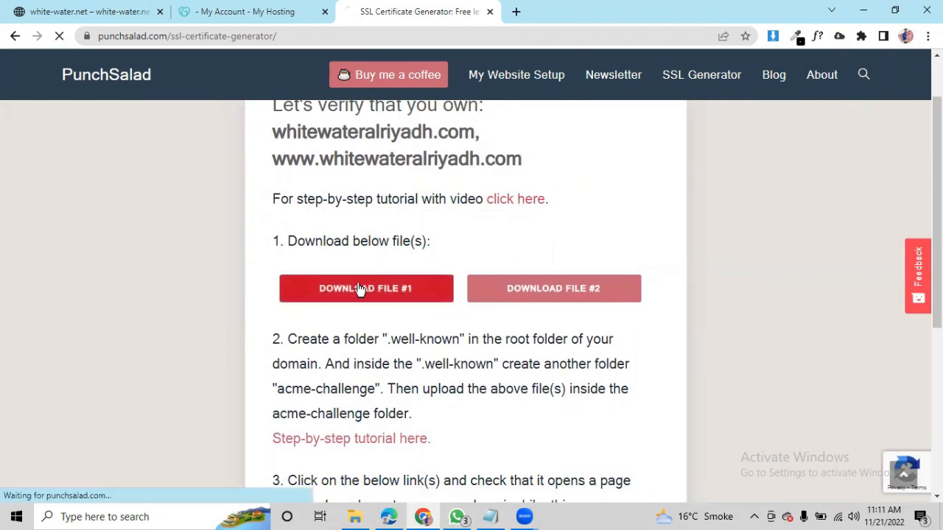
left_click(544, 290)
- Switch to the GoDaddy hosting dashboard, dismiss the Customer Experience Improvement Program dialog, and open cPanel Admin
left_click(230, 6)
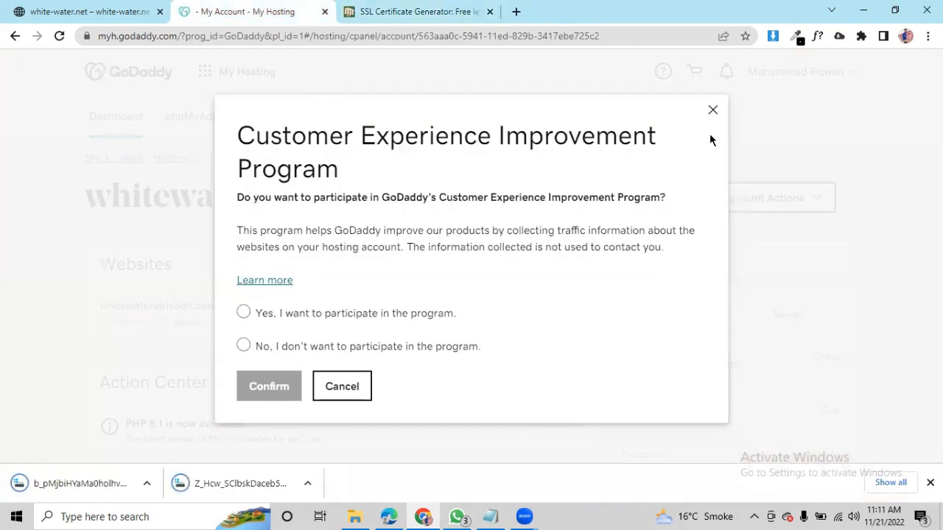
left_click(712, 112)
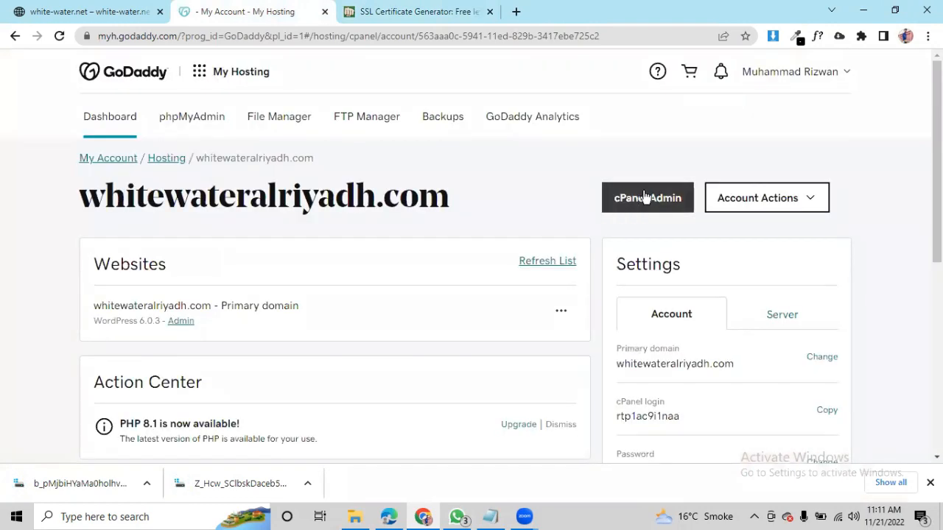
left_click(645, 199)
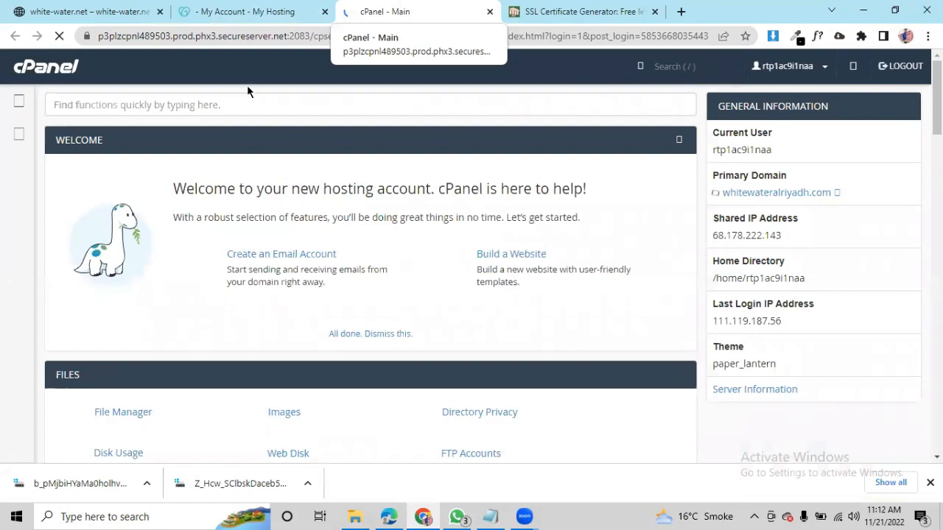
- Open cPanel's File Manager and go into the public_html folder
scroll(229, 197, "down", 10)
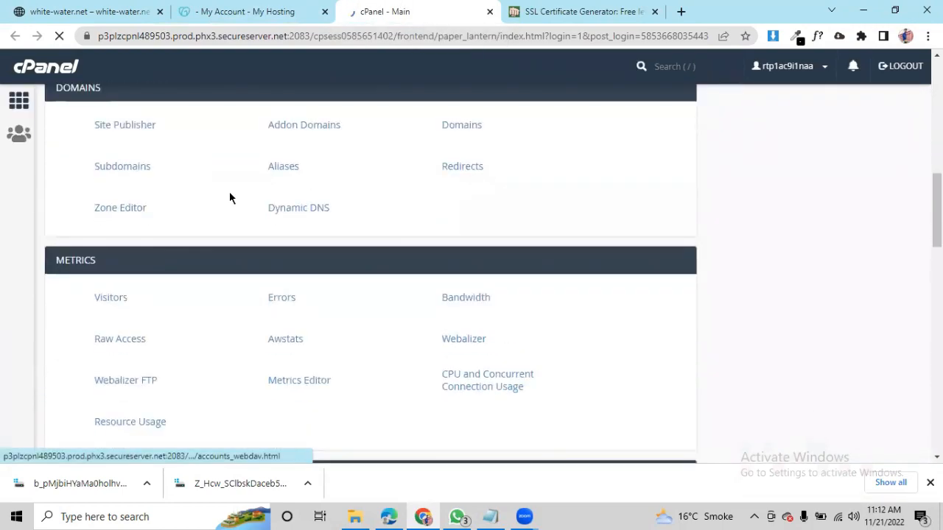
scroll(185, 268, "up", 4)
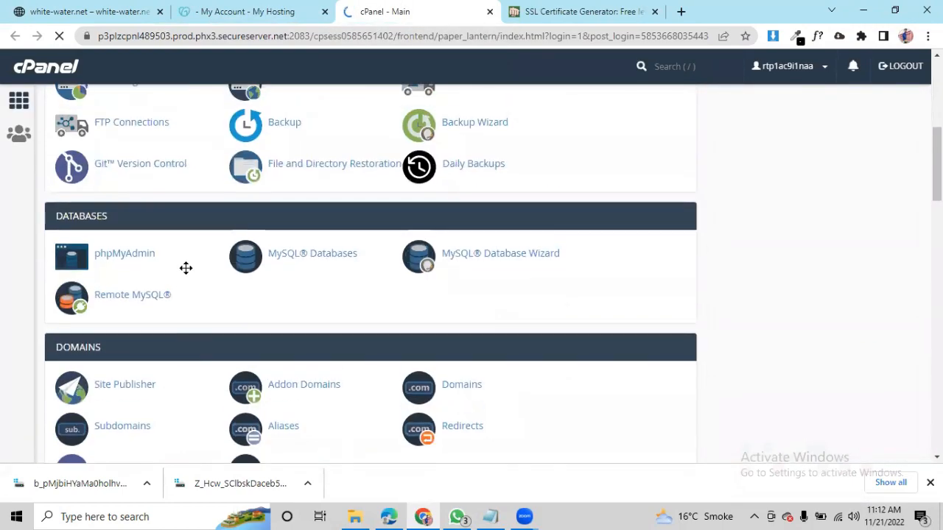
scroll(186, 268, "down", 3)
scroll(186, 268, "up", 8)
scroll(180, 270, "down", 3)
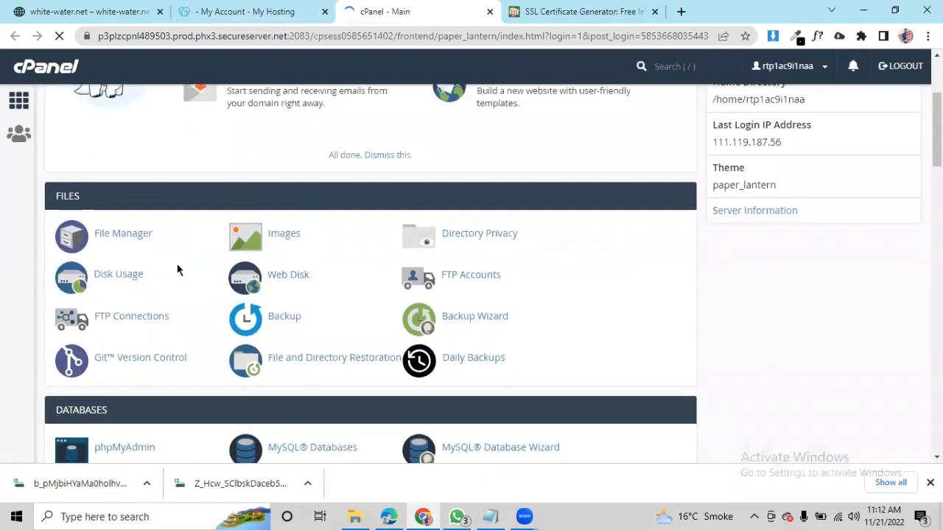
left_click(118, 234)
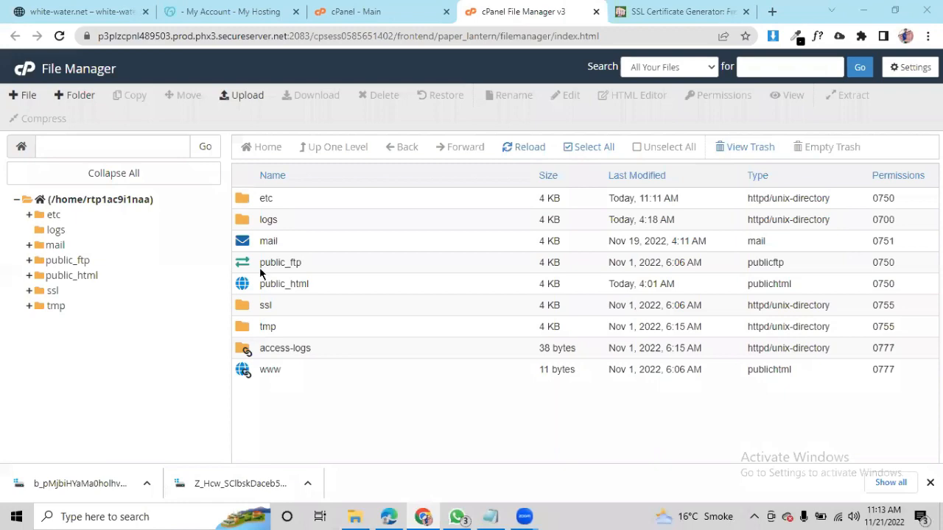
double_click(242, 287)
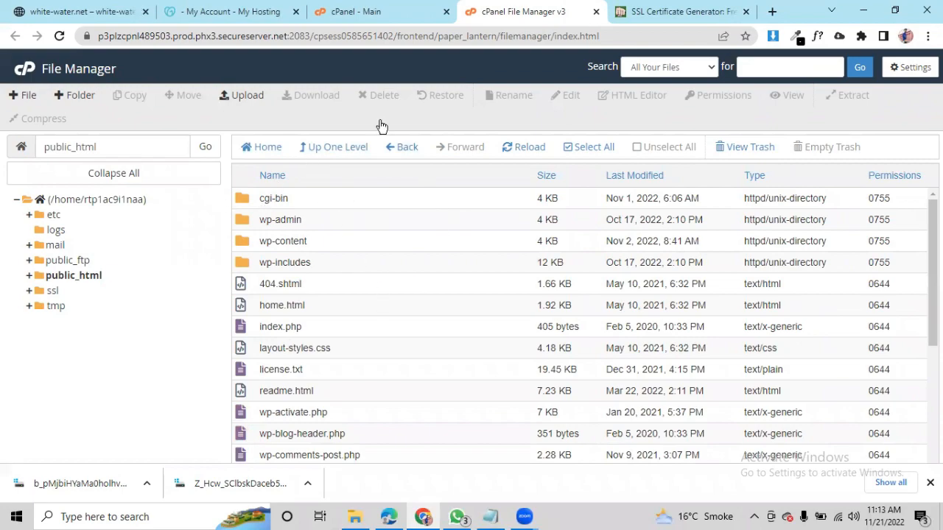
- Look up the first folder name in PunchSalad's verification instructions and create a ".well-known" folder in /public_html
left_click(649, 9)
scroll(457, 196, "down", 3)
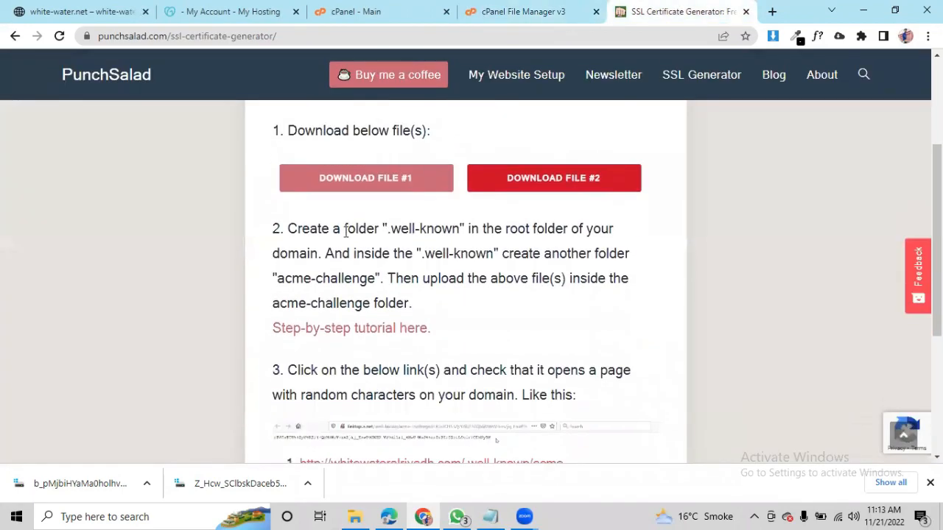
left_click_drag(288, 228, 460, 228)
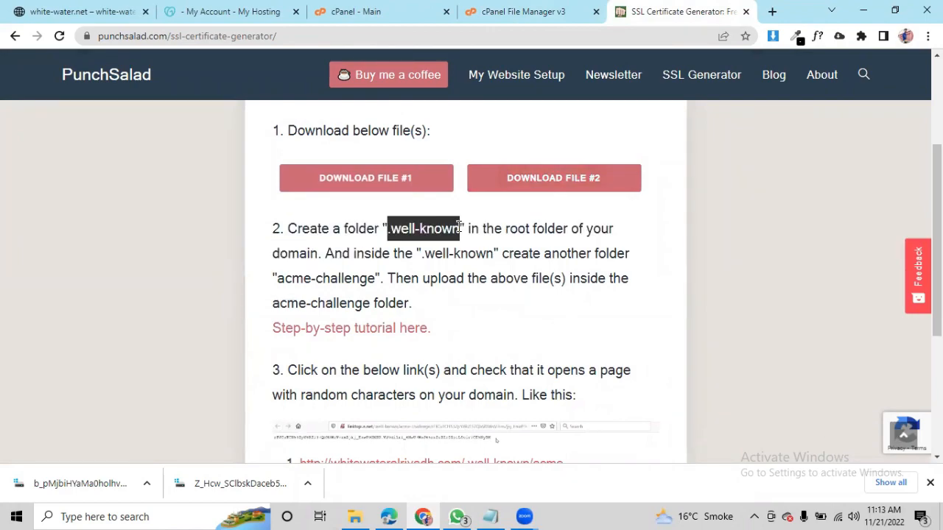
left_click(501, 14)
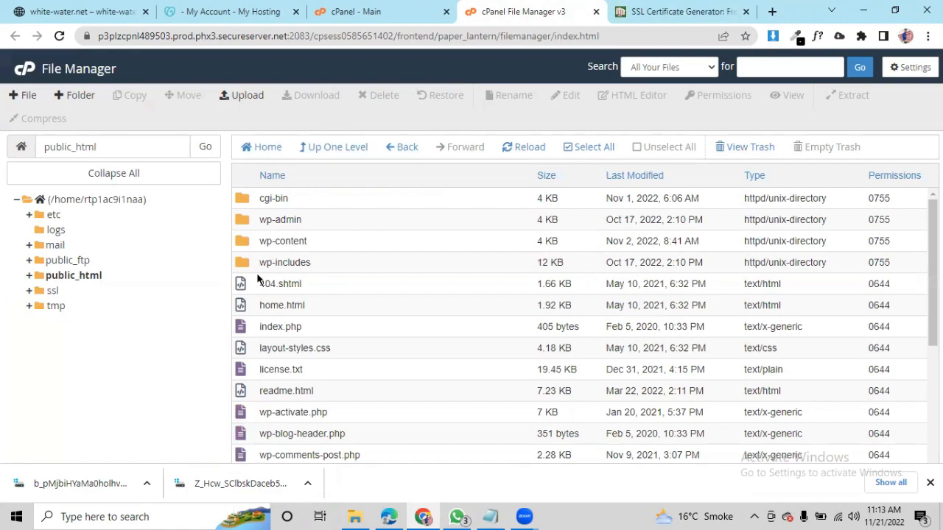
left_click(76, 98)
left_click(348, 227)
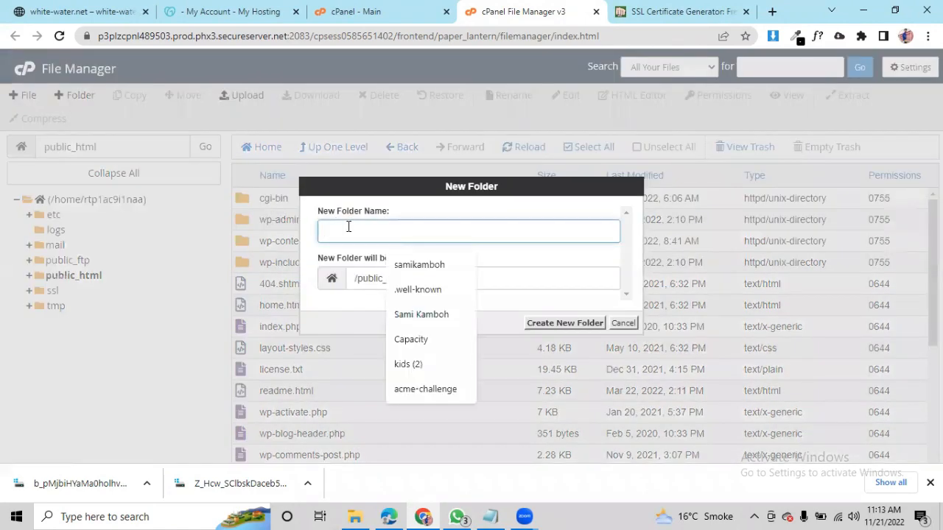
left_click(418, 289)
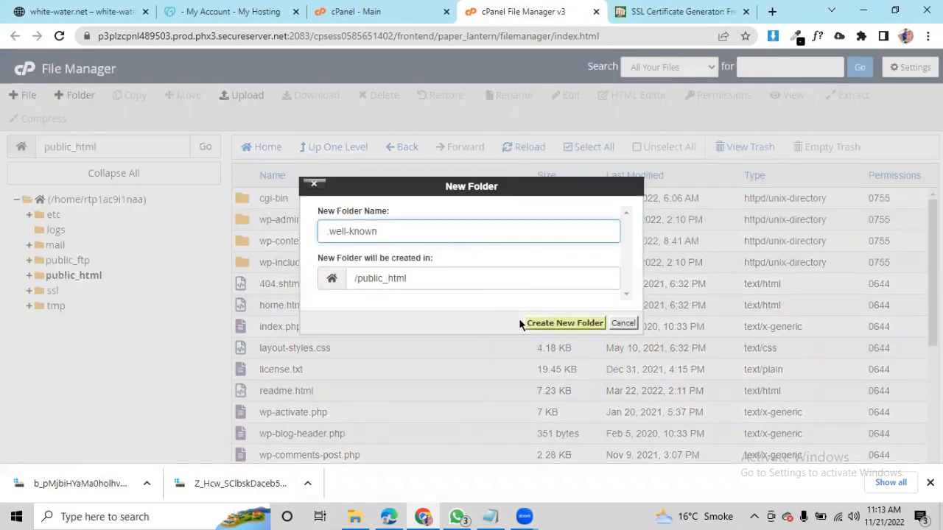
left_click_drag(420, 282, 348, 284)
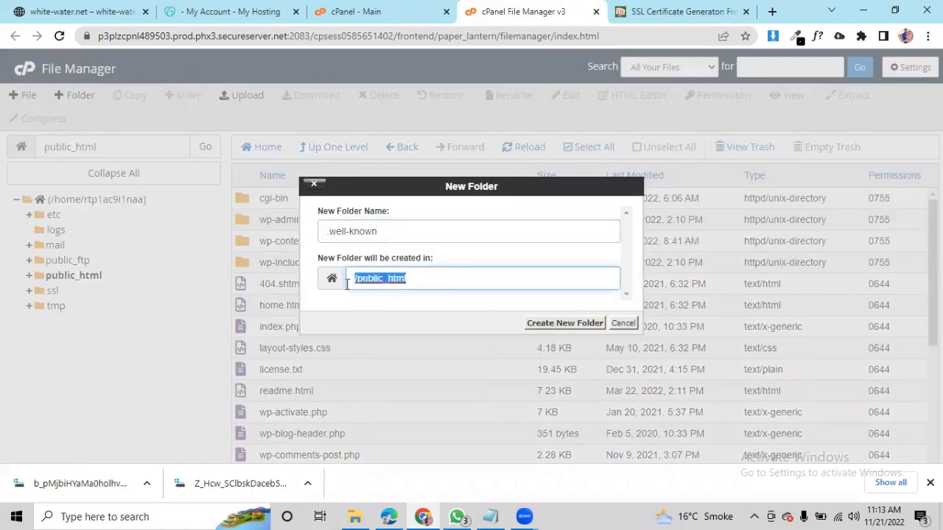
left_click(553, 326)
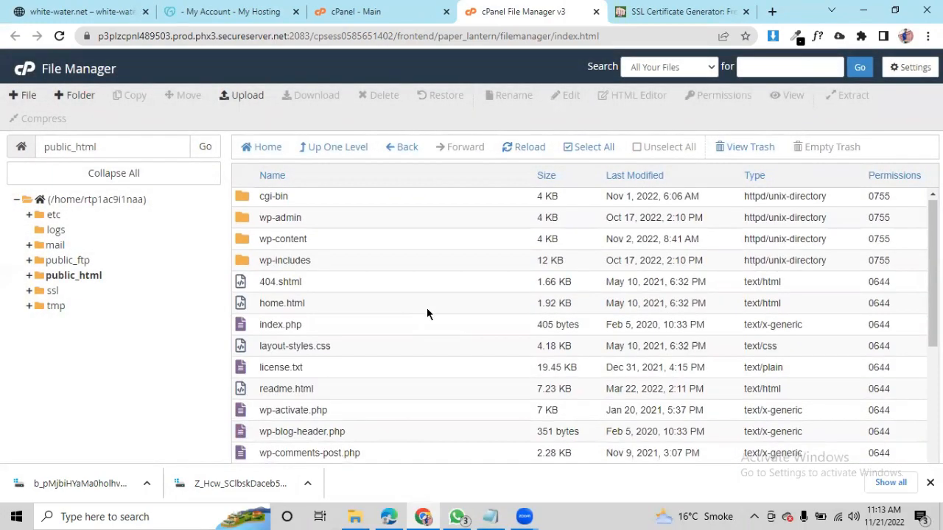
- Turn on Show Hidden Files (dotfiles) in File Manager's preferences and save the change
scroll(427, 308, "down", 3)
scroll(426, 307, "up", 3)
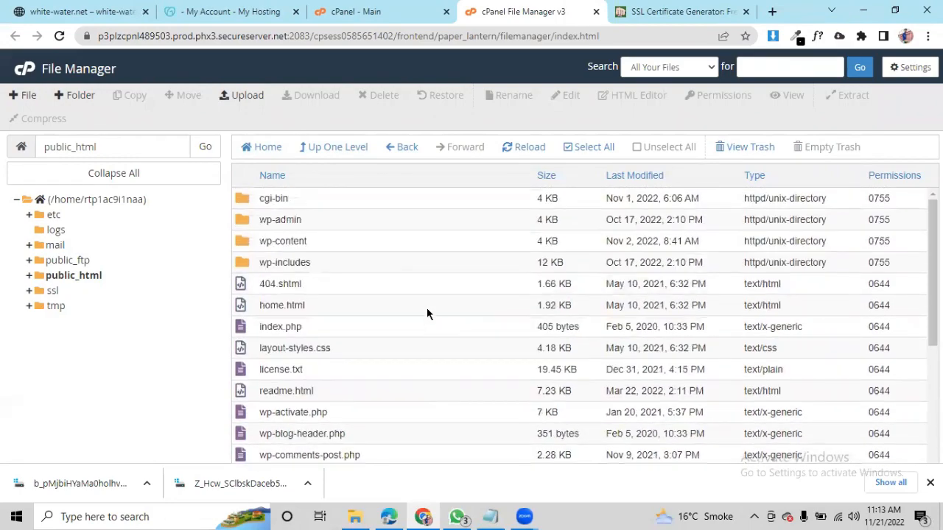
scroll(365, 271, "down", 3)
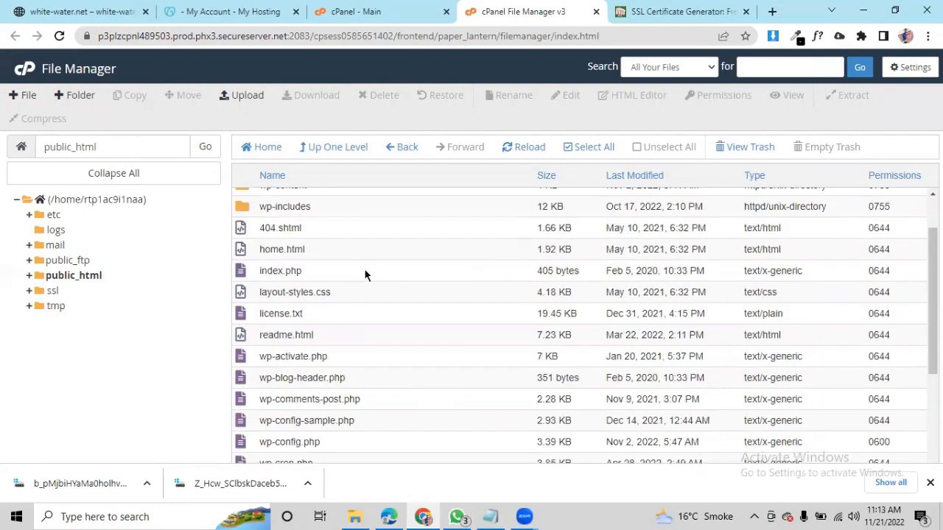
scroll(365, 271, "up", 3)
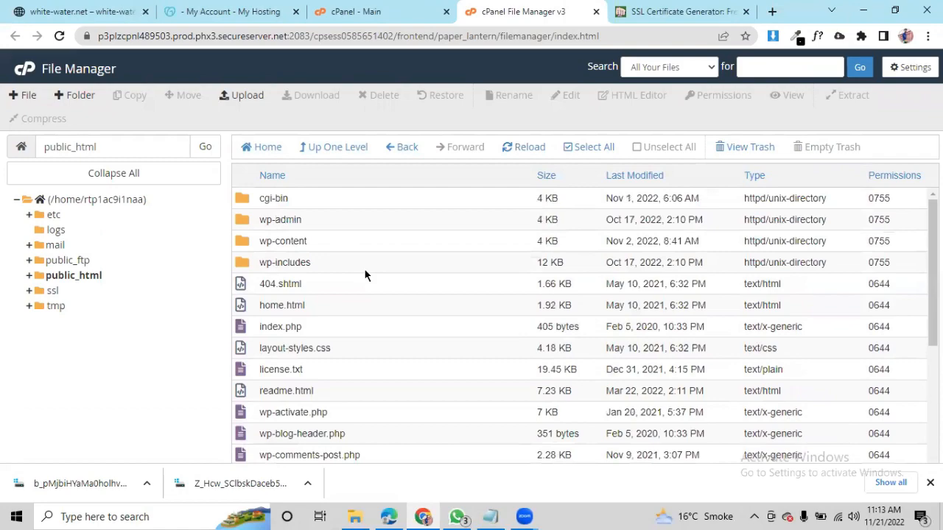
left_click(909, 69)
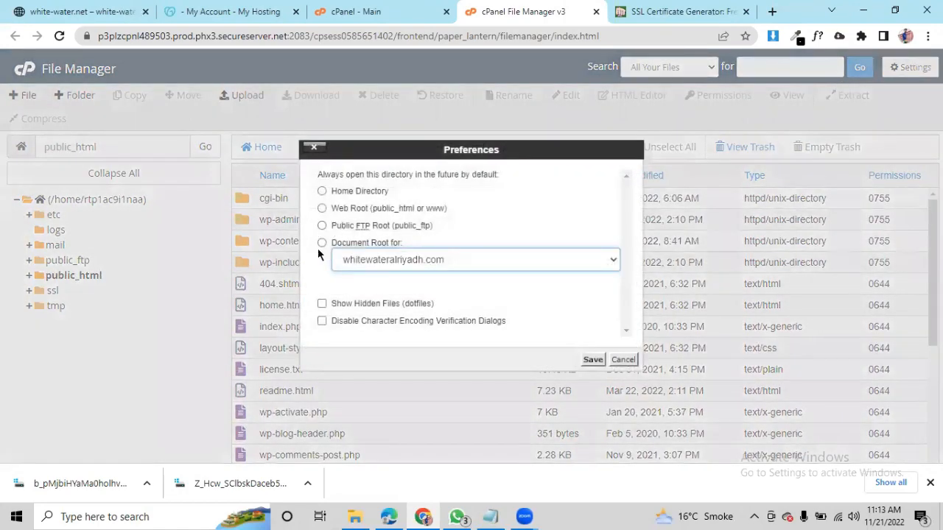
left_click(322, 305)
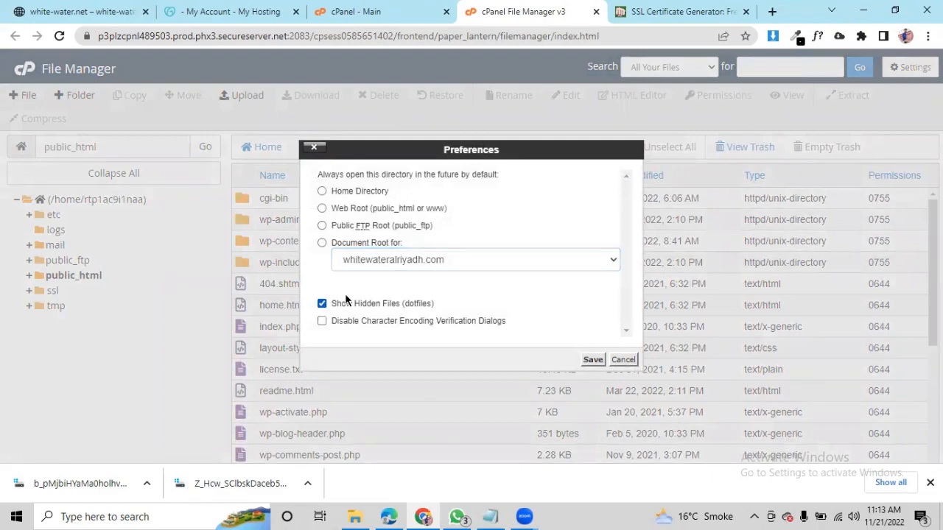
left_click(590, 361)
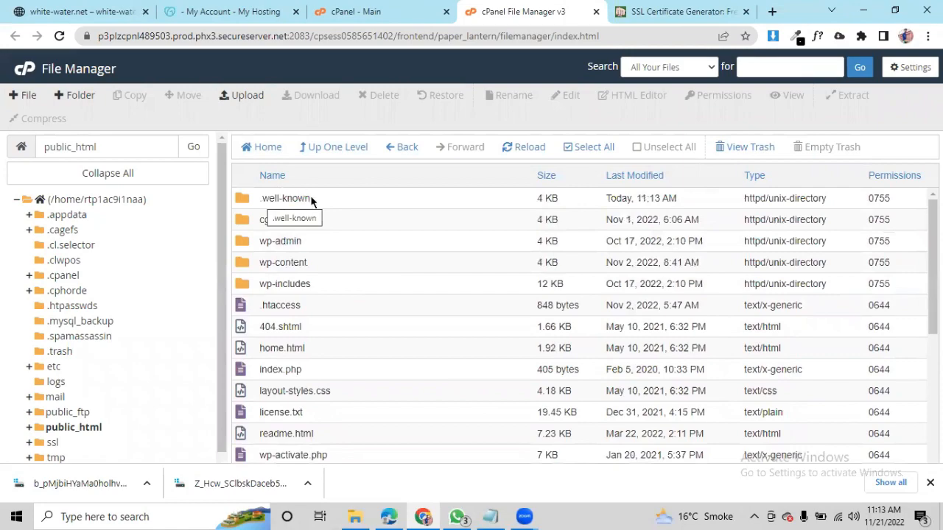
- Go into the .well-known folder and create an "acme-challenge" folder there, copying its name from PunchSalad's instructions
double_click(238, 199)
left_click(663, 11)
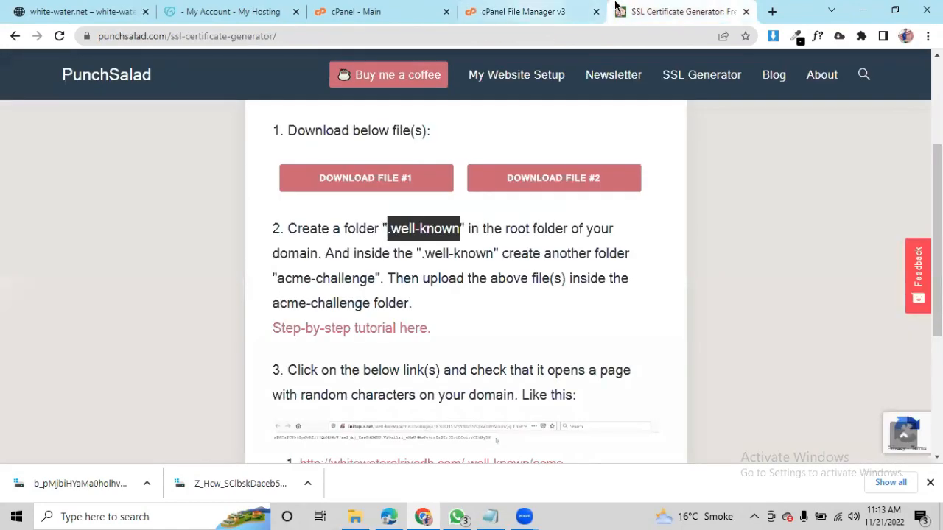
scroll(363, 246, "down", 1)
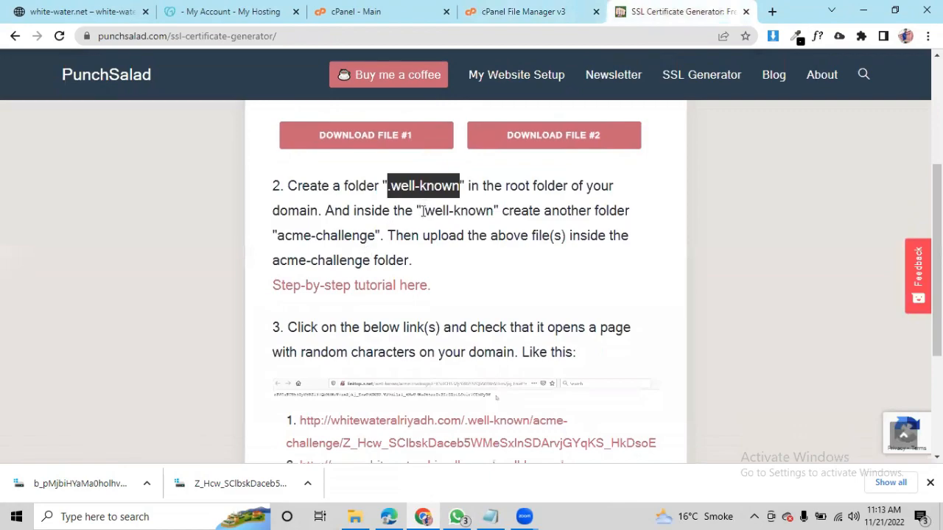
left_click_drag(422, 212, 488, 212)
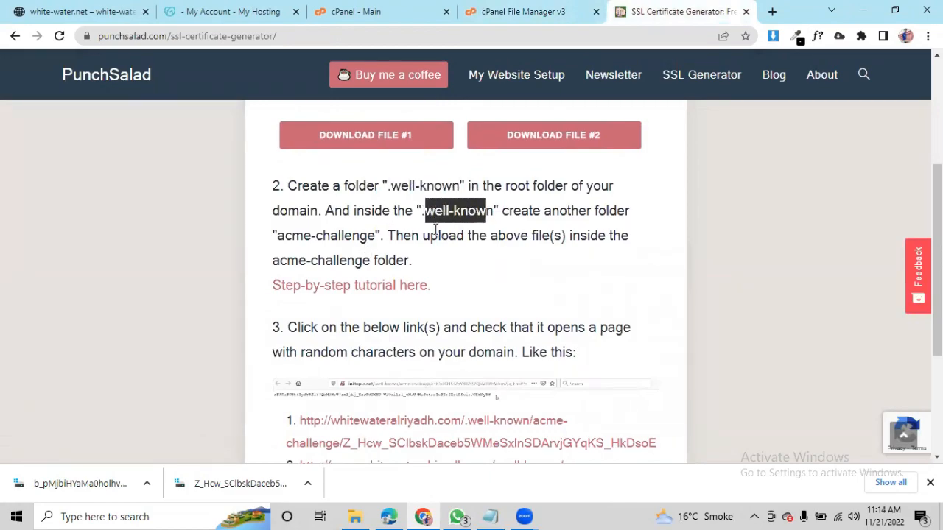
scroll(455, 205, "down", 1)
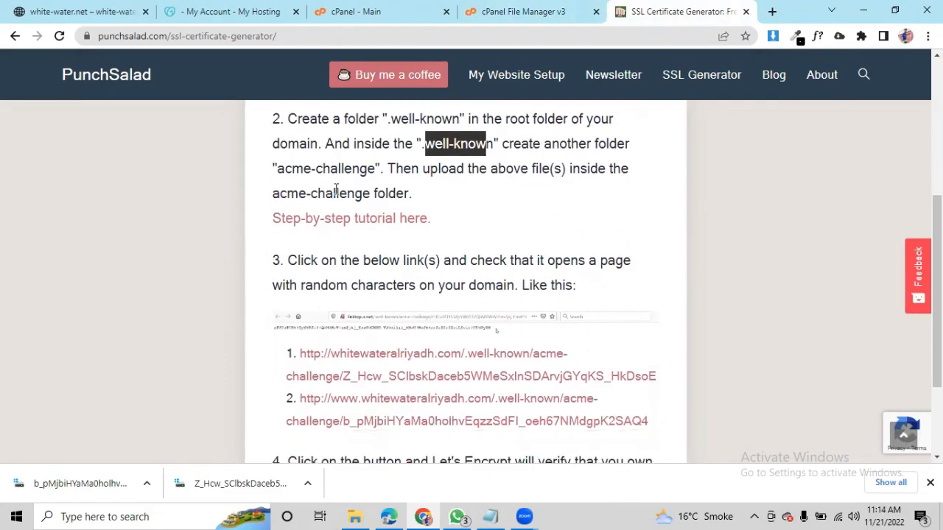
left_click_drag(275, 167, 377, 169)
key("ctrl+c")
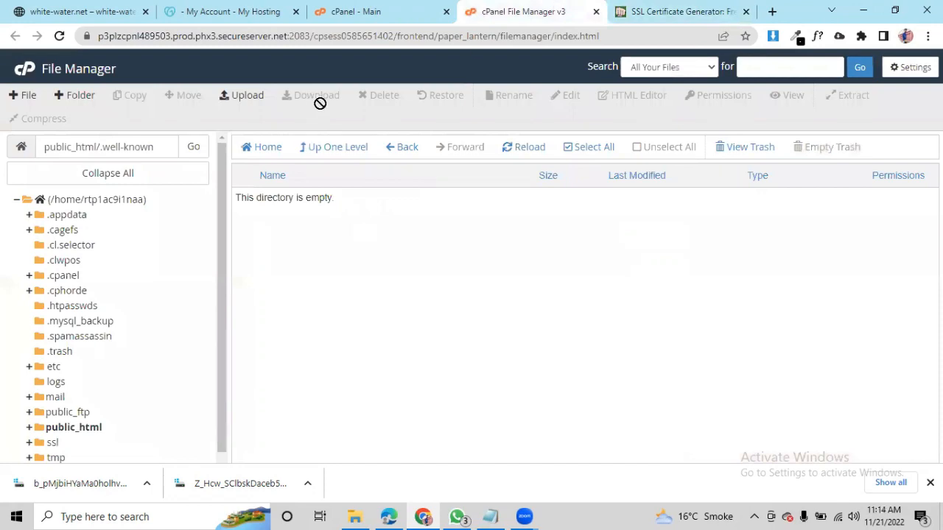
left_click(79, 96)
left_click(374, 242)
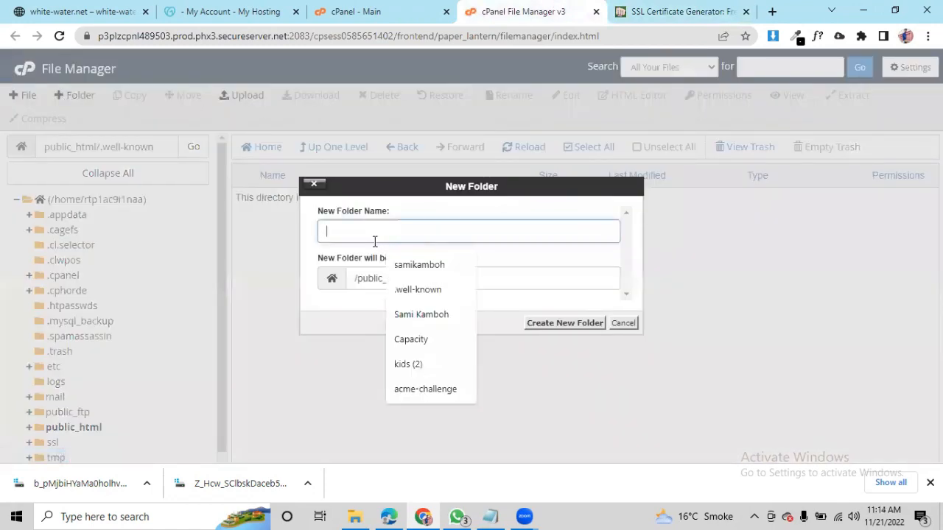
key("ctrl+v")
left_click(551, 324)
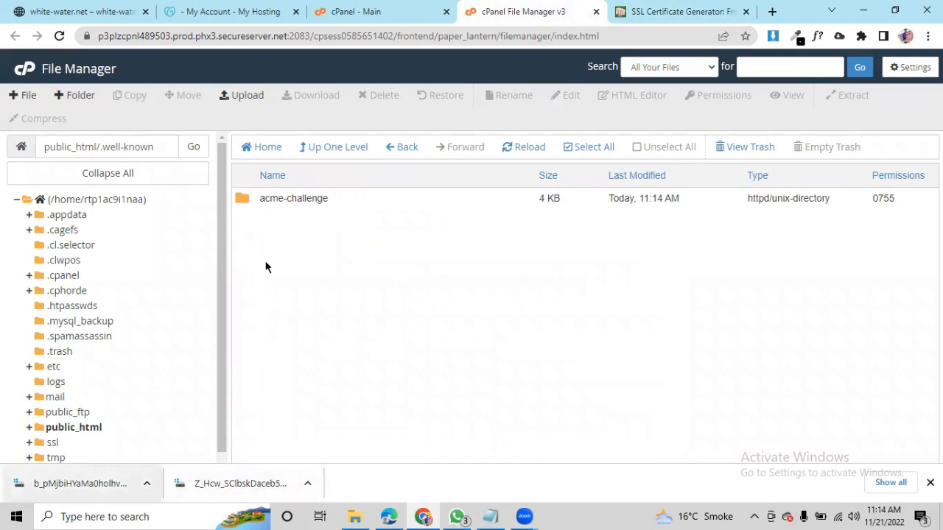
- Upload both downloaded verification files into the acme-challenge folder, close the upload page and reload the folder listing
double_click(240, 200)
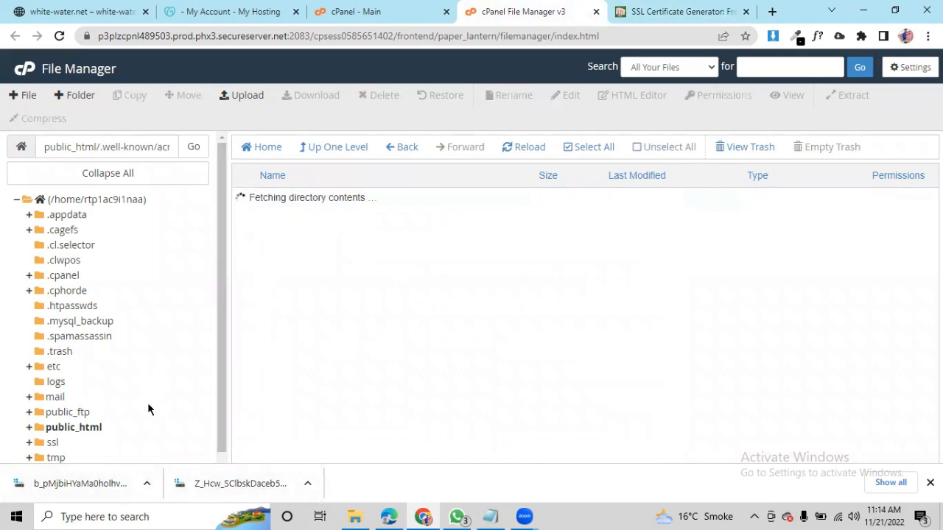
left_click(239, 99)
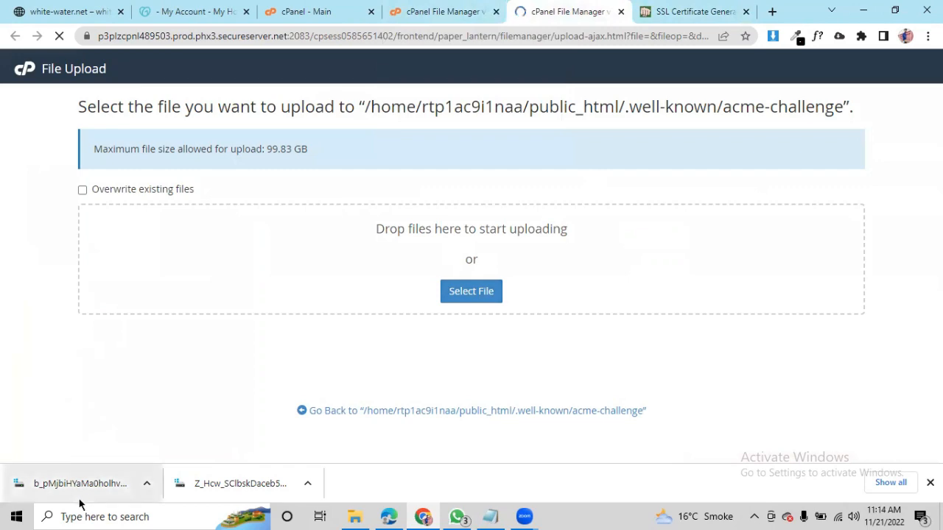
left_click_drag(11, 492, 442, 231)
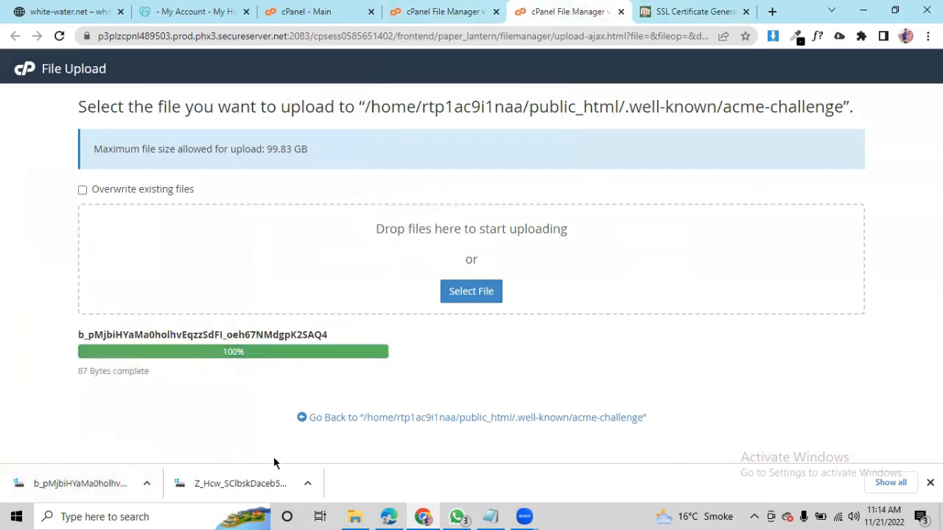
left_click_drag(224, 483, 444, 227)
scroll(385, 255, "down", 1)
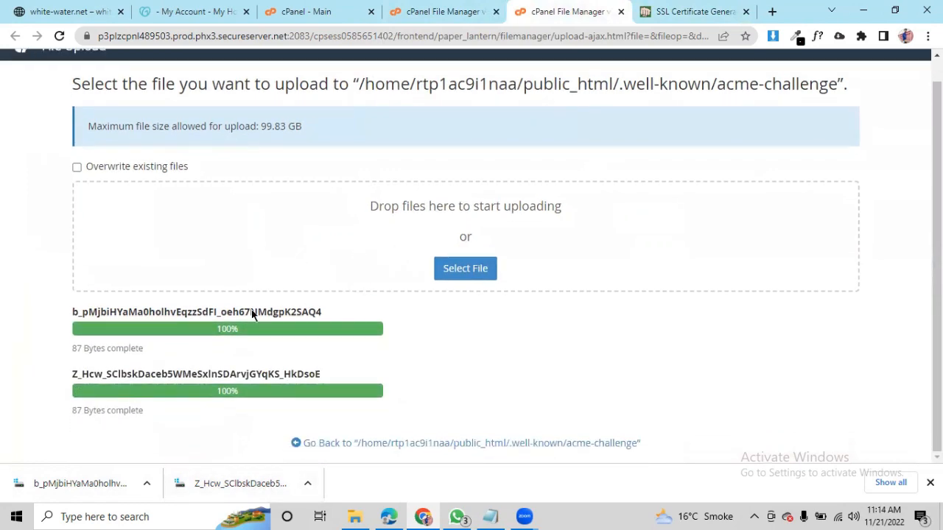
left_click(622, 11)
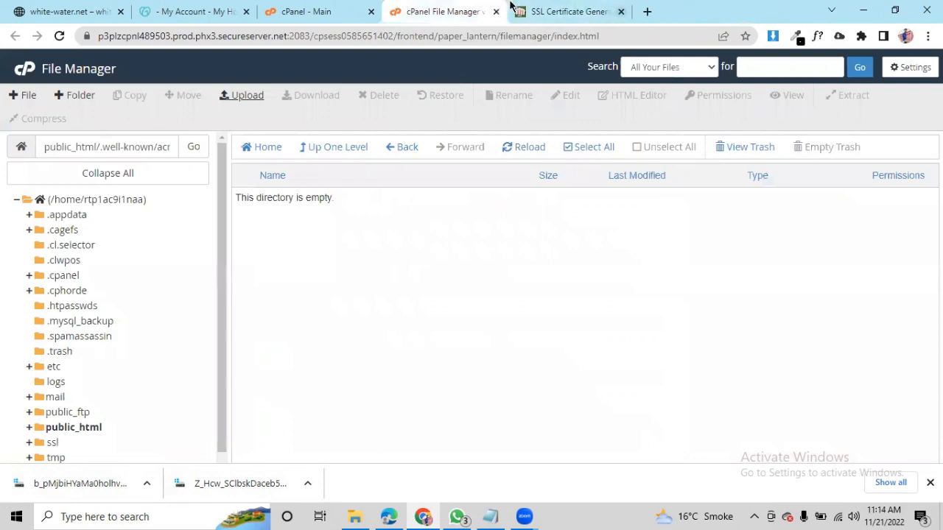
left_click(528, 148)
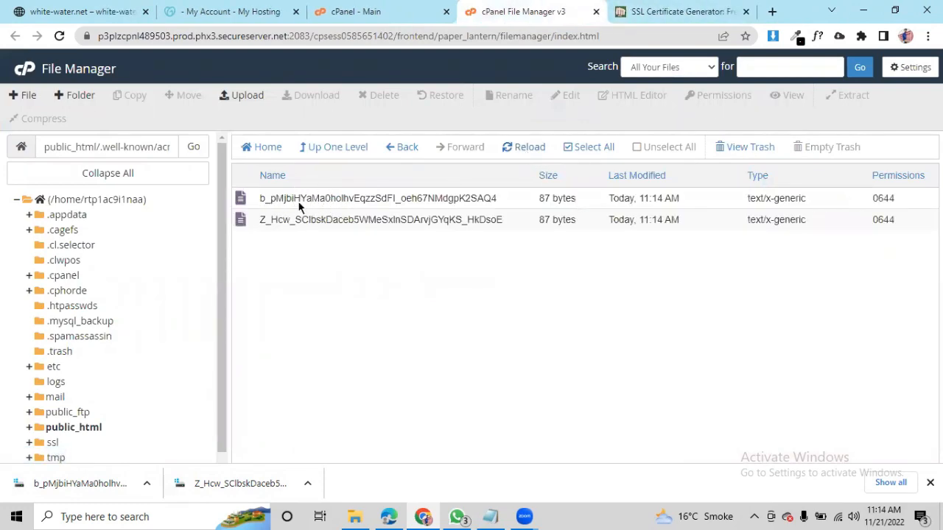
left_click(595, 14)
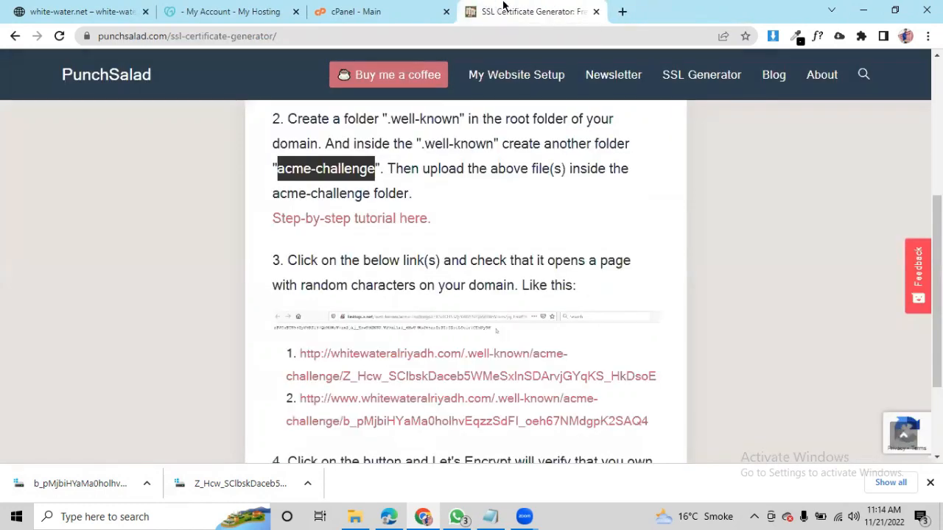
scroll(436, 235, "down", 2)
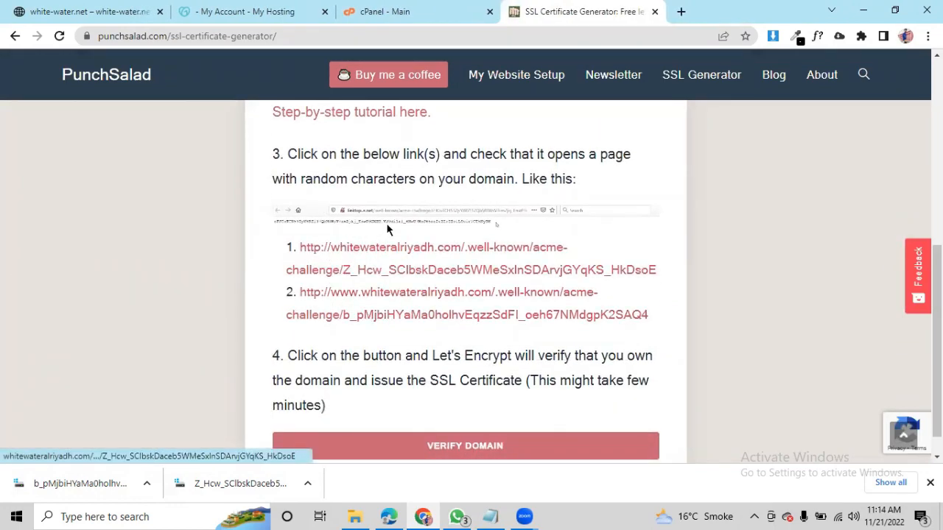
left_click_drag(393, 216, 369, 211)
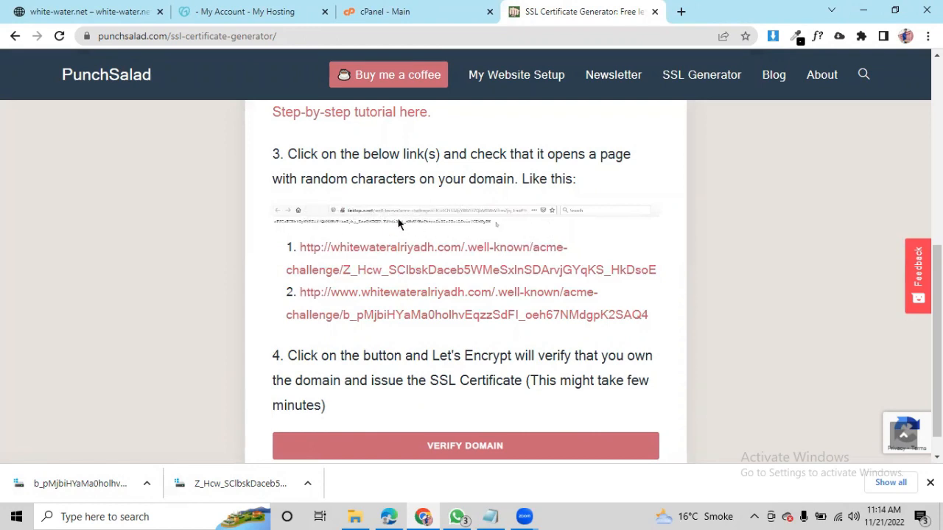
left_click(418, 254)
left_click(414, 316)
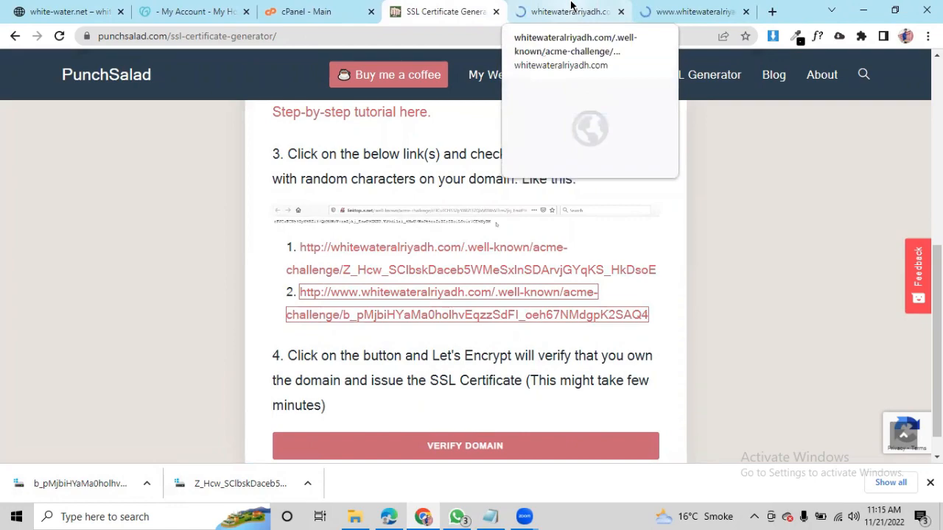
- Check the text on both opened verification pages, close them and return to PunchSalad's domain verification step 4
left_click(570, 9)
triple_click(298, 63)
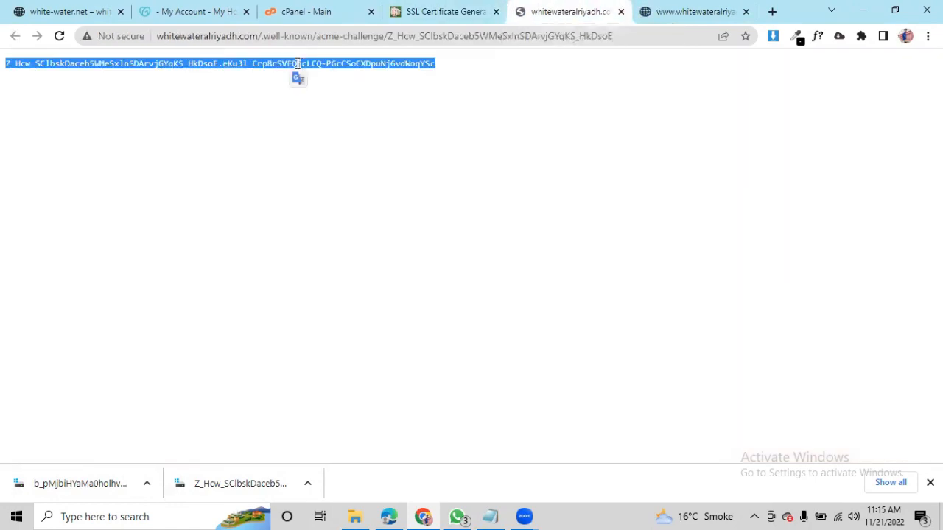
left_click(676, 9)
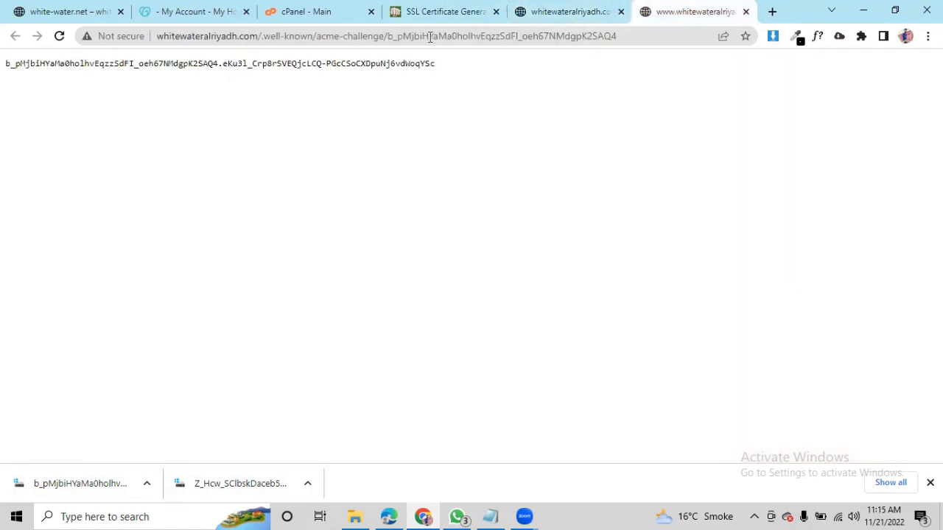
triple_click(374, 65)
left_click(605, 6)
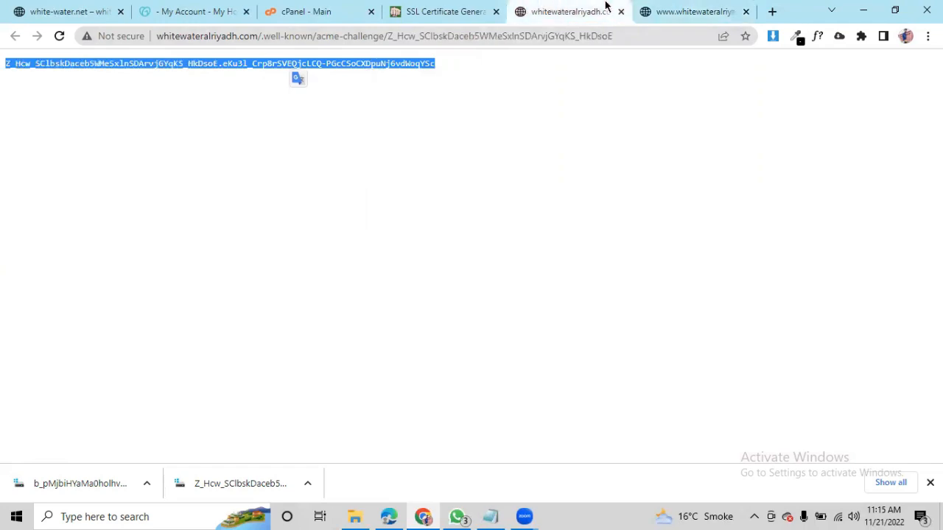
left_click(621, 12)
left_click(621, 12)
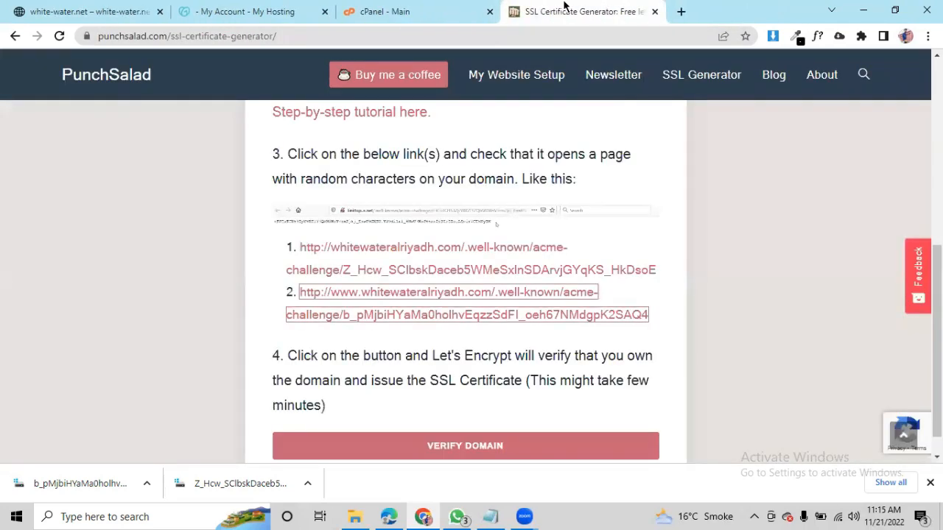
scroll(369, 310, "down", 1)
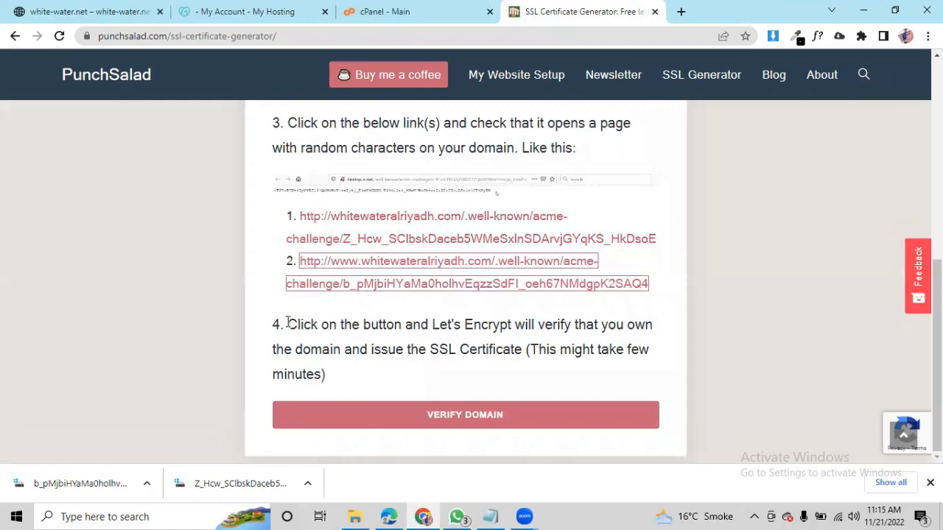
- Verify ownership of the domain in PunchSalad's step 4 and close the survey shown while the certificate generates
left_click_drag(287, 324, 531, 324)
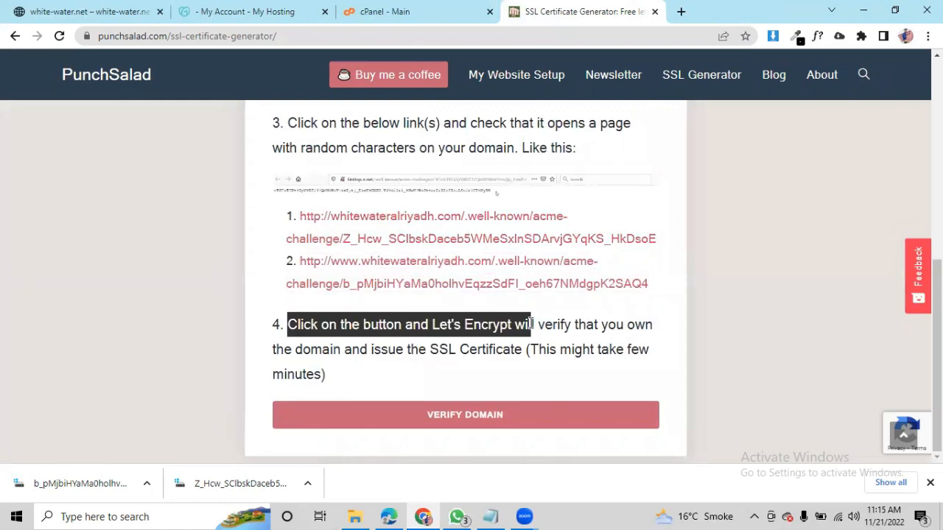
left_click(447, 337)
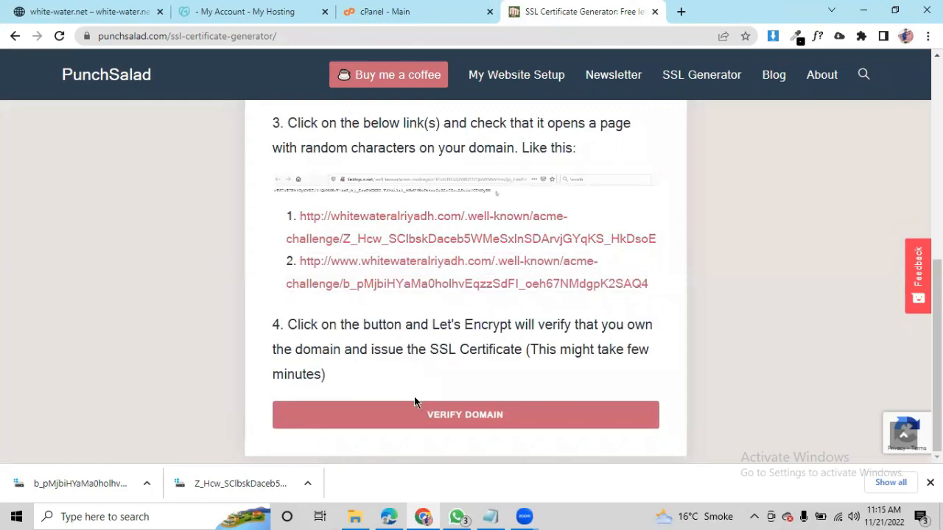
left_click(389, 425)
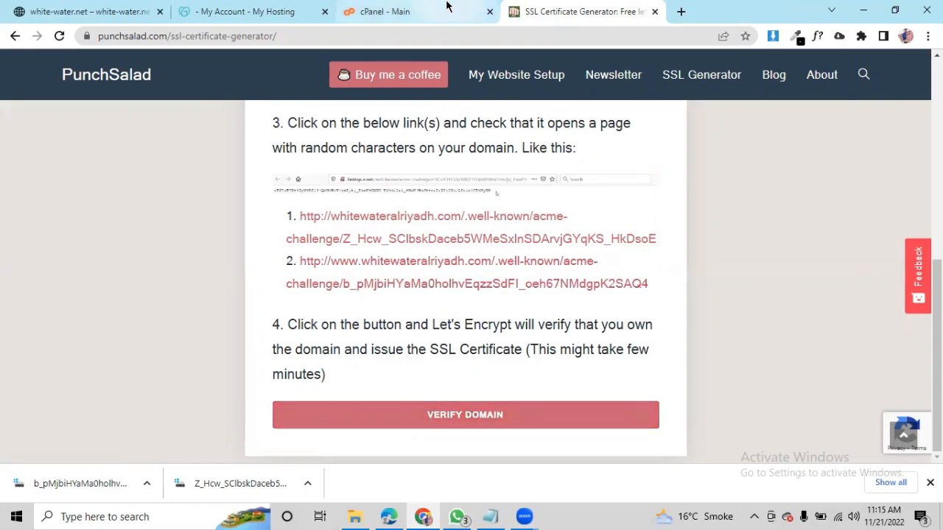
left_click(447, 7)
left_click(558, 9)
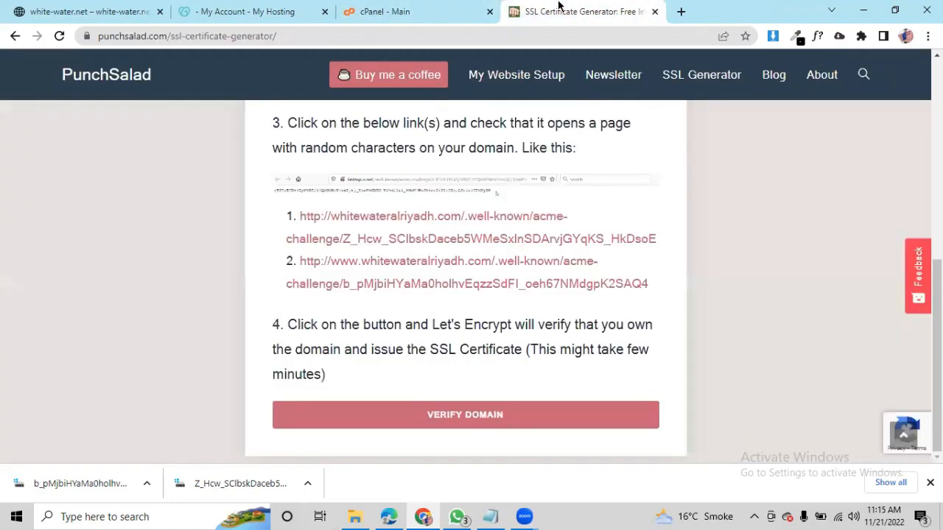
left_click(378, 414)
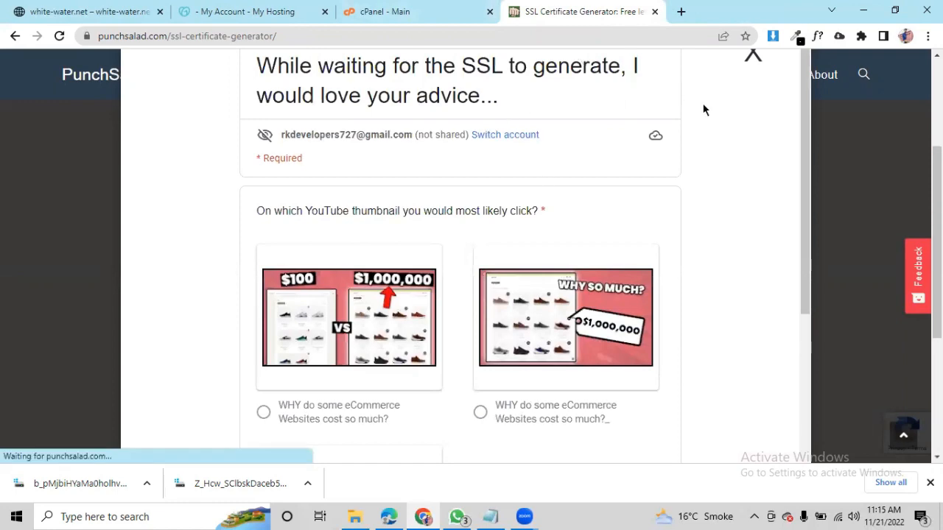
left_click(752, 59)
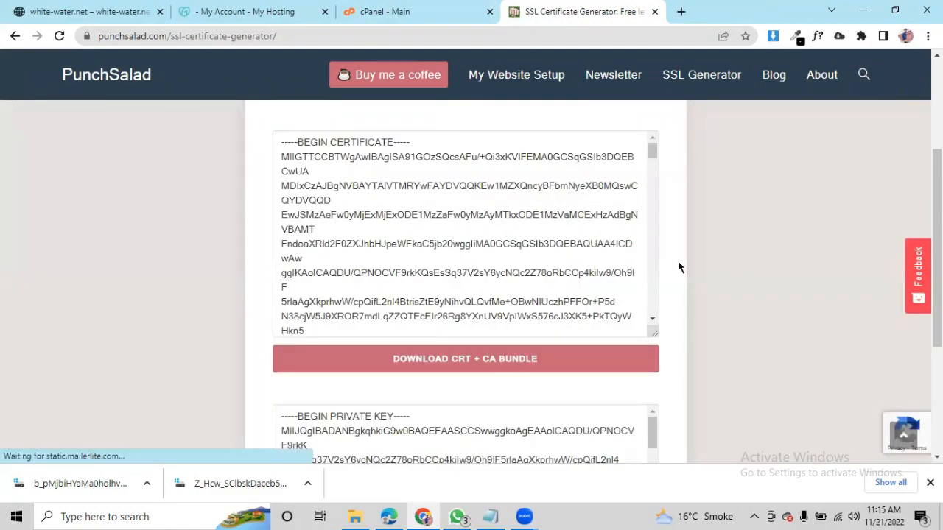
- Look over the generated certificate and private key, dismissing the newsletter sign-up
scroll(684, 263, "down", 3)
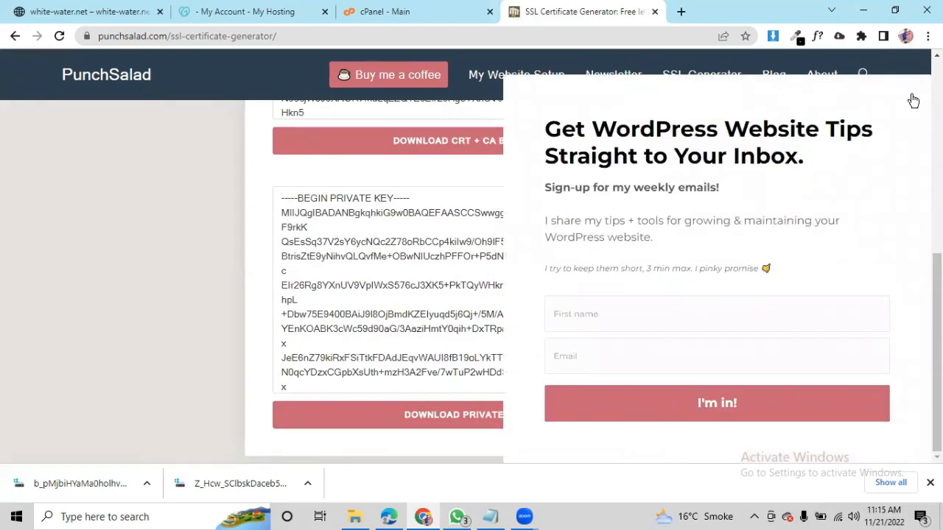
left_click(913, 100)
scroll(667, 172, "up", 5)
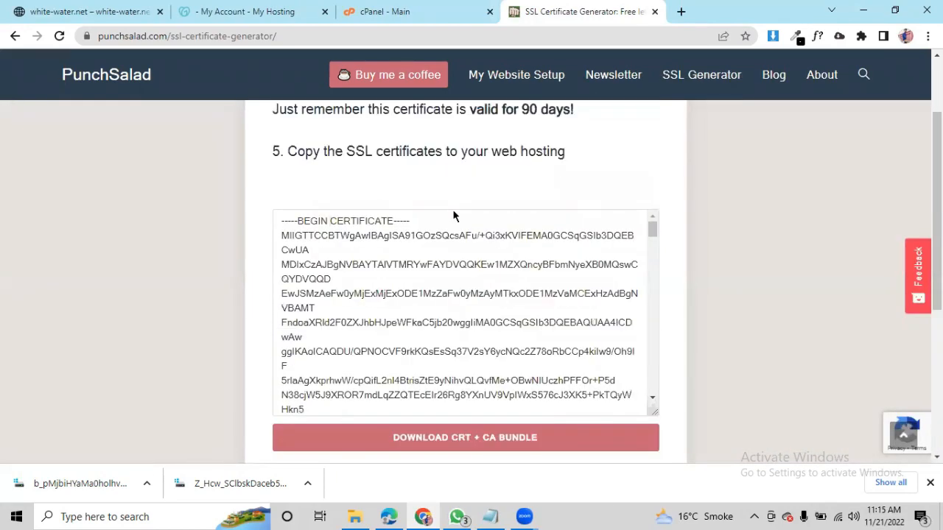
scroll(347, 216, "up", 1)
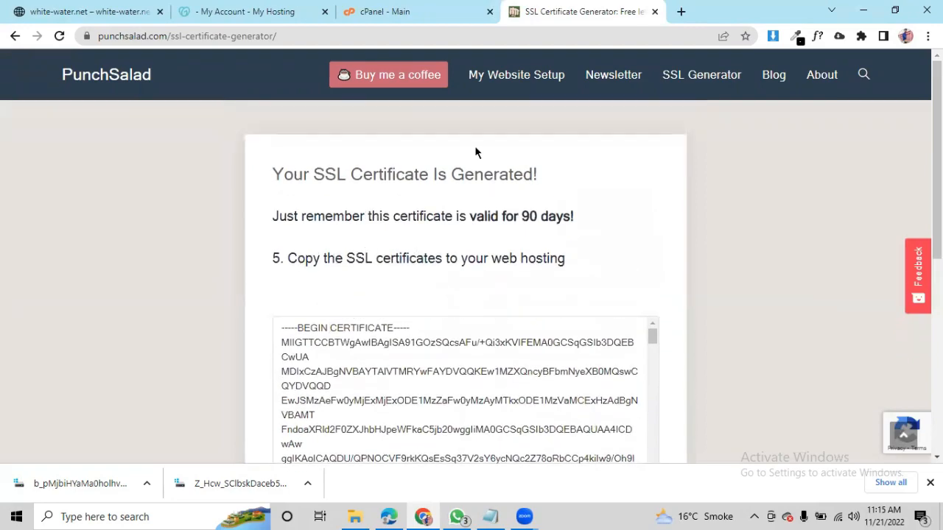
- Search cPanel's functions for "ssl", open SSL/TLS, and look over PunchSalad's certificate page while it loads
key("ctrl+shift+Tab")
scroll(273, 194, "up", 3)
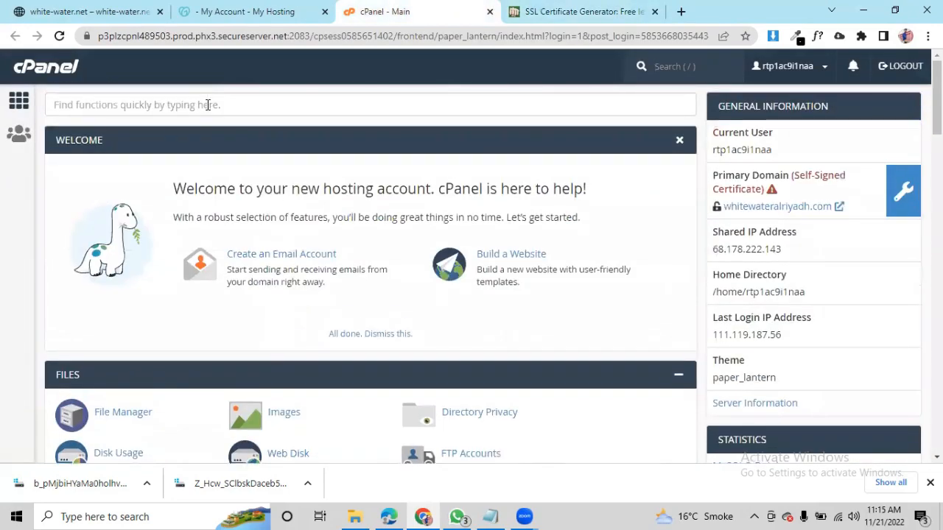
left_click(208, 104)
type("ssl")
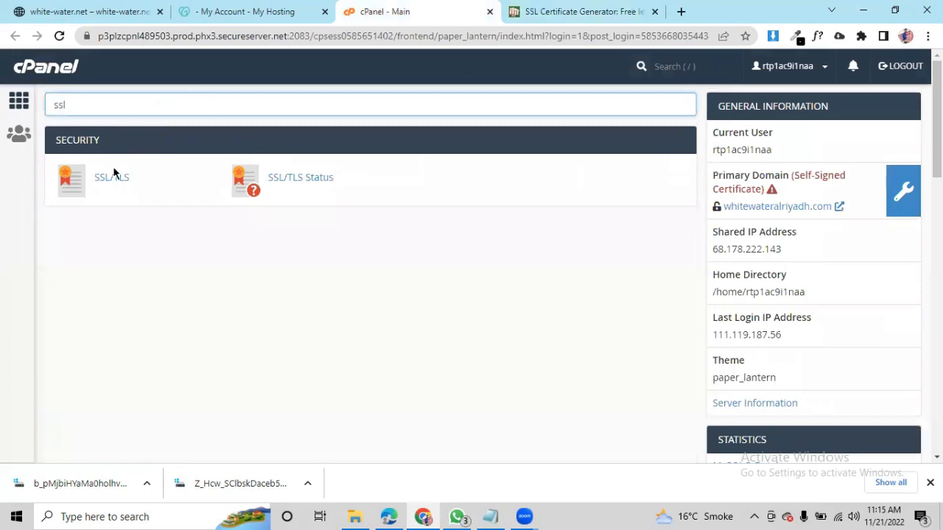
left_click(107, 181)
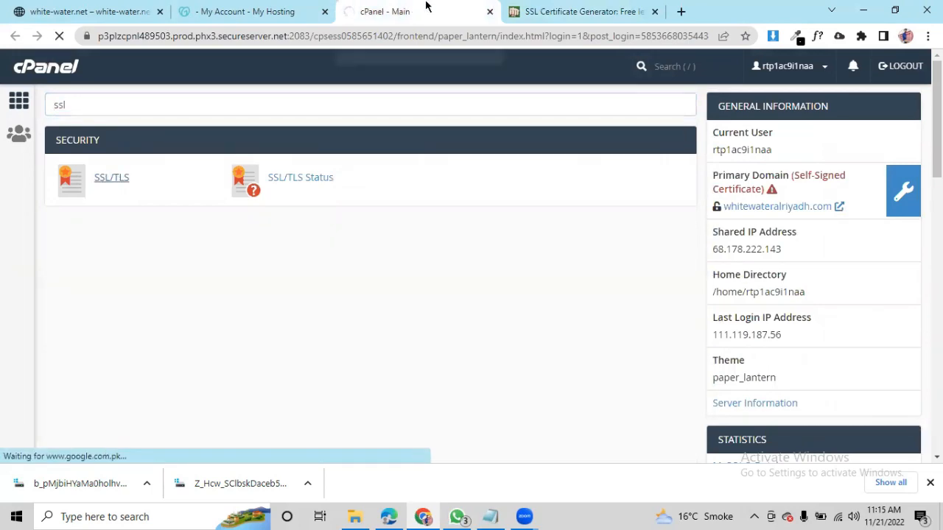
left_click(584, 11)
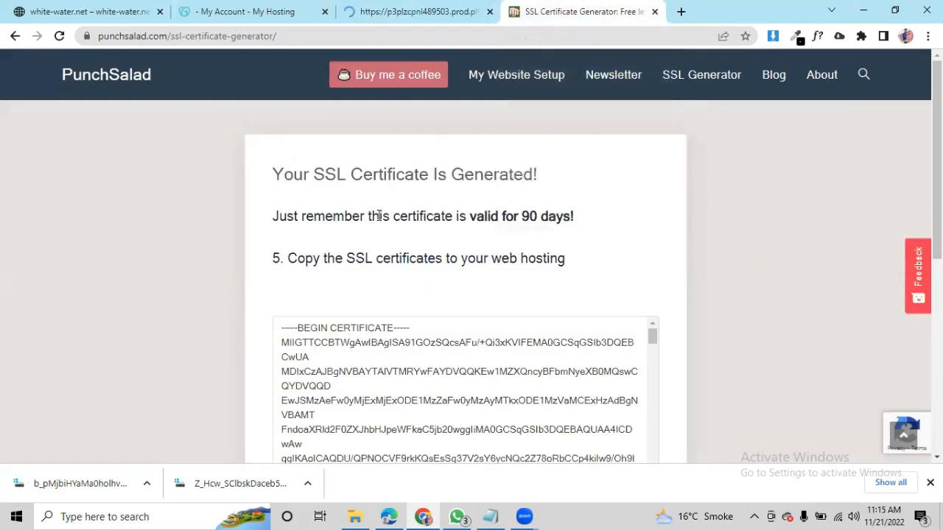
scroll(257, 279, "down", 4)
scroll(256, 279, "up", 5)
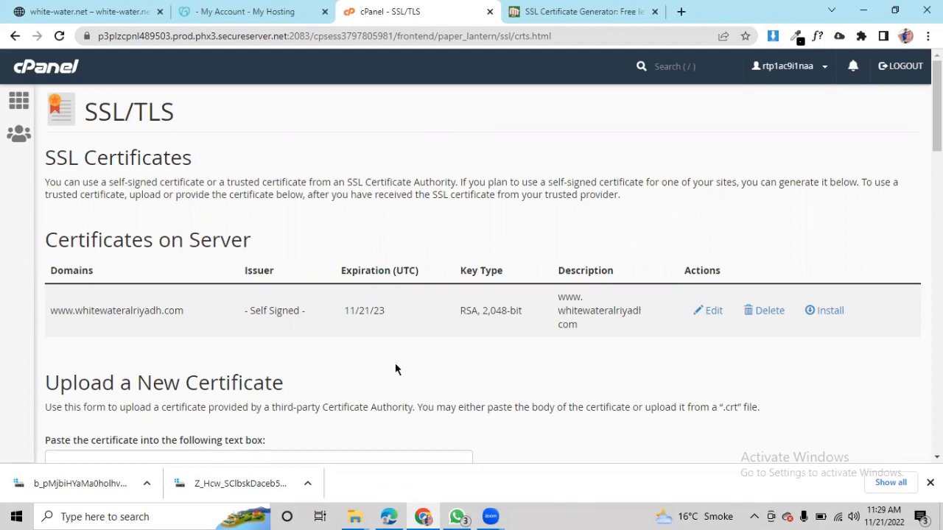
scroll(395, 368, "down", 8)
scroll(395, 367, "up", 8)
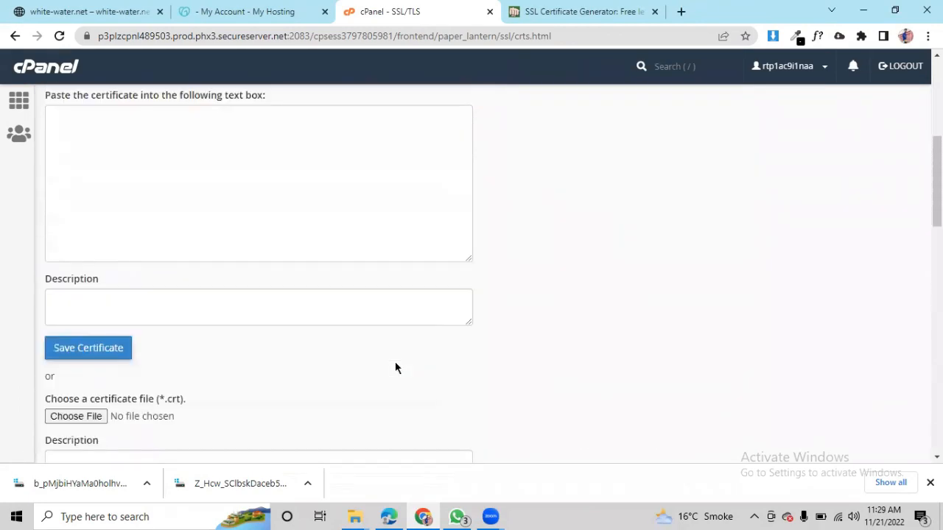
scroll(182, 330, "down", 1)
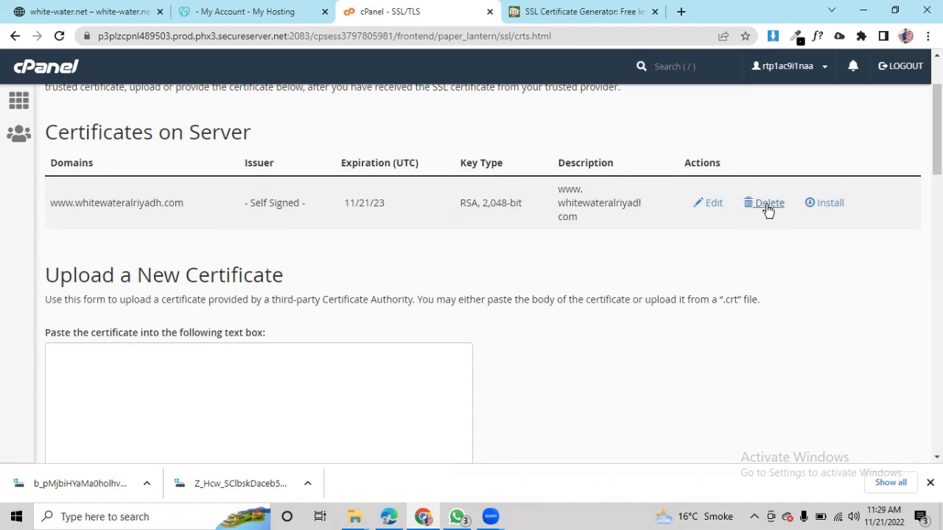
scroll(796, 257, "up", 1)
left_click(824, 311)
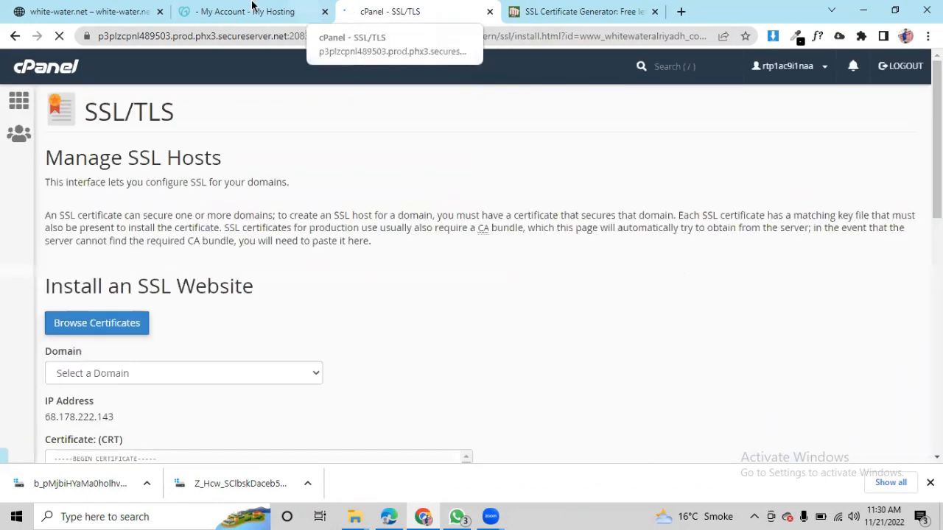
- Choose whitewateralriyadh.com as the domain for the SSL website and find the Certificate (CRT) field
scroll(394, 257, "down", 3)
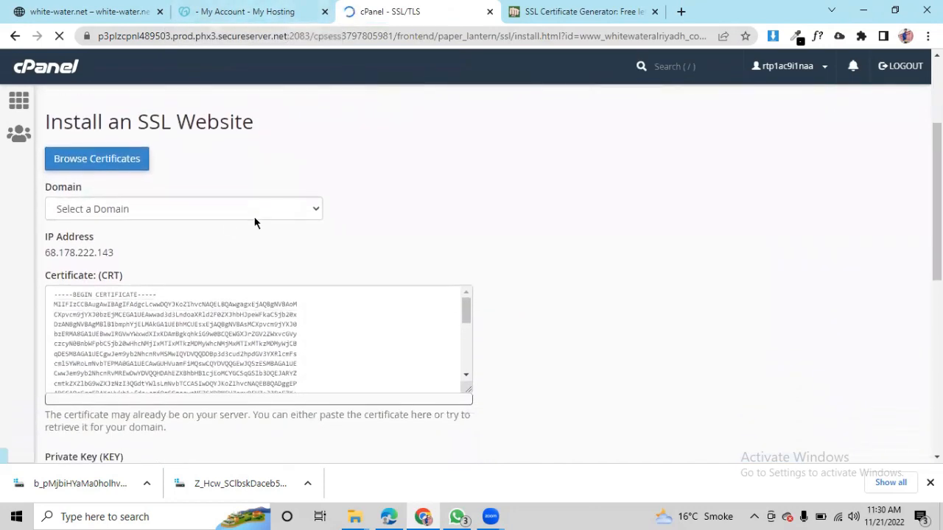
left_click(162, 207)
left_click(111, 240)
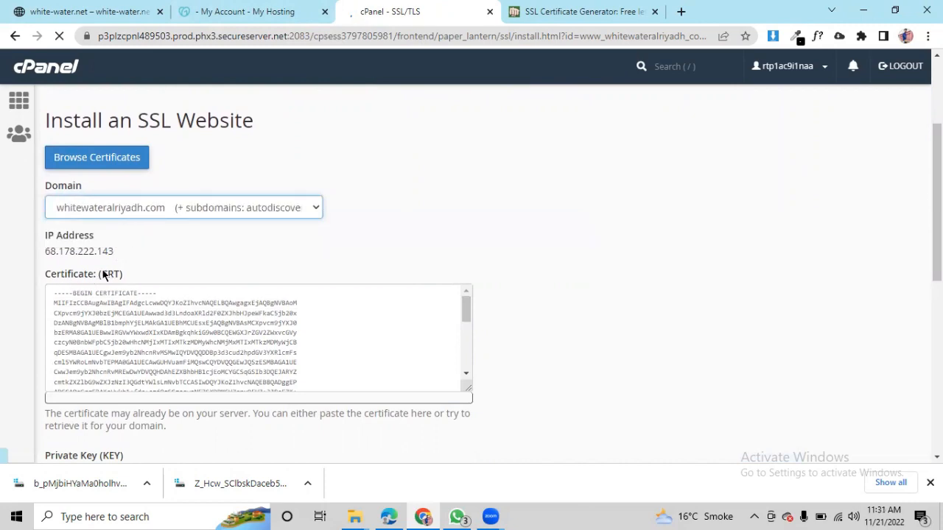
left_click_drag(100, 274, 133, 277)
- Copy the first certificate block from PunchSalad's step 5, from its BEGIN CERTIFICATE line through its END CERTIFICATE line
key("ctrl+Tab")
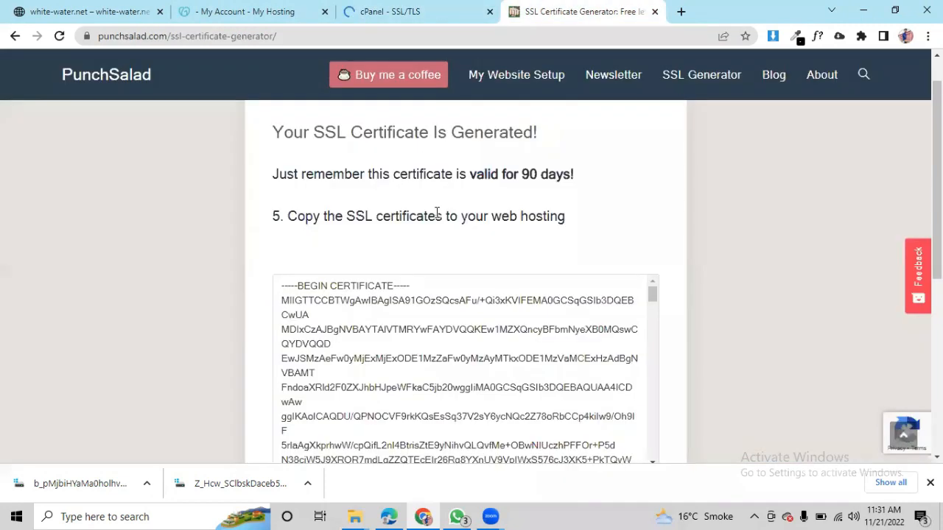
scroll(663, 199, "down", 1)
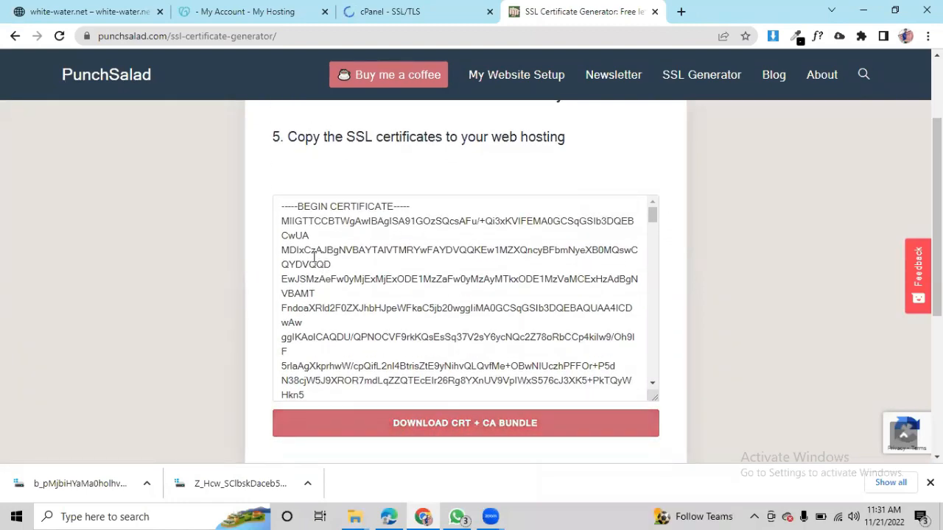
left_click_drag(279, 204, 433, 369)
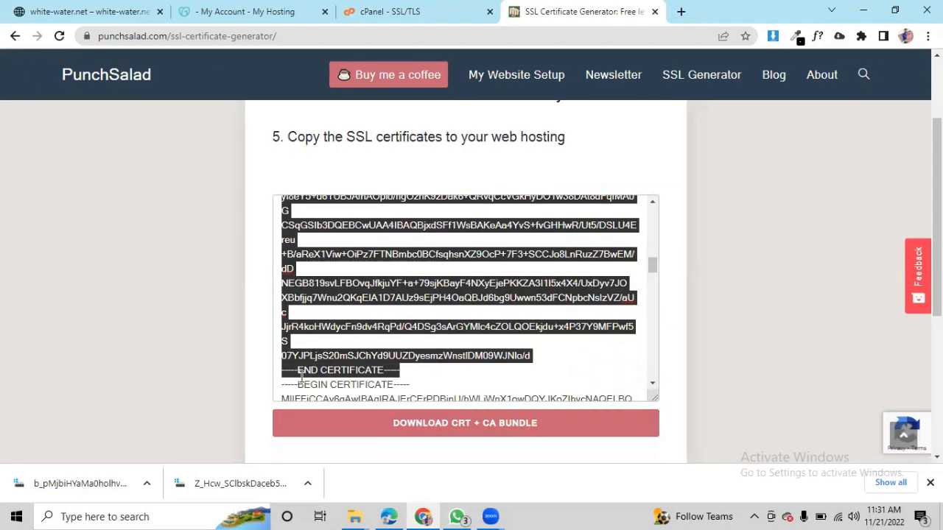
right_click(328, 371)
left_click(387, 170)
- Replace cPanel's Certificate (CRT) text with the copied certificate and check its domains, issuer, key and expiration details
left_click(388, 9)
scroll(228, 299, "down", 1)
left_click(180, 291)
key("ctrl+a")
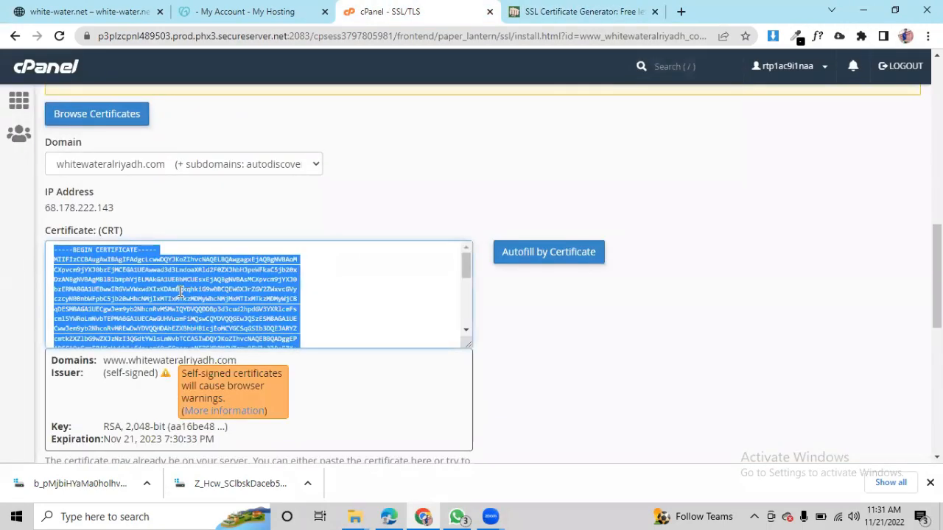
key("BackSpace")
key("ctrl+v")
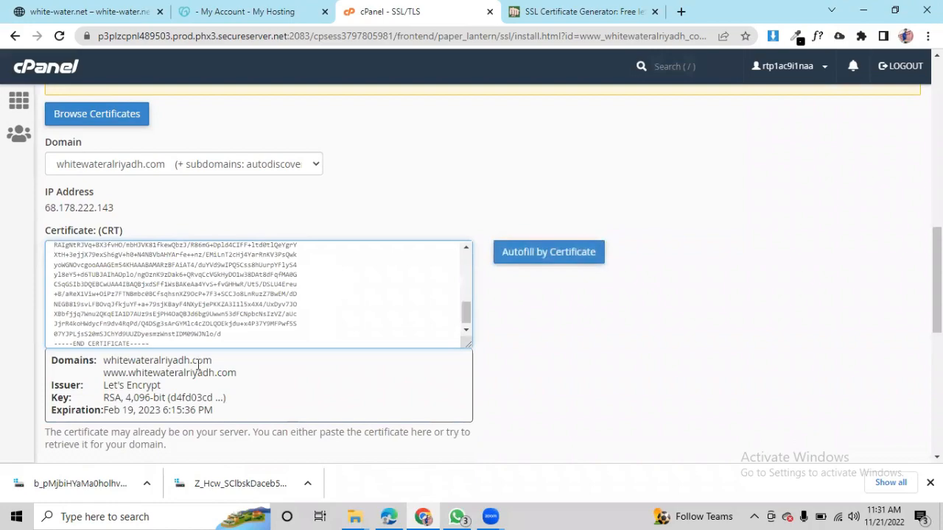
left_click_drag(103, 360, 213, 413)
left_click(512, 379)
- Find cPanel's Private Key (KEY) field and copy the complete private key from PunchSalad
scroll(511, 379, "down", 3)
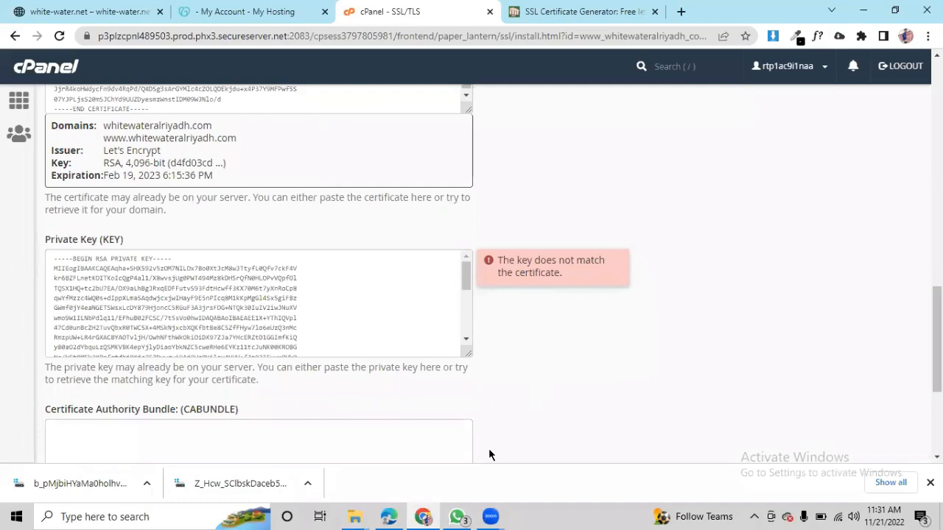
left_click(568, 11)
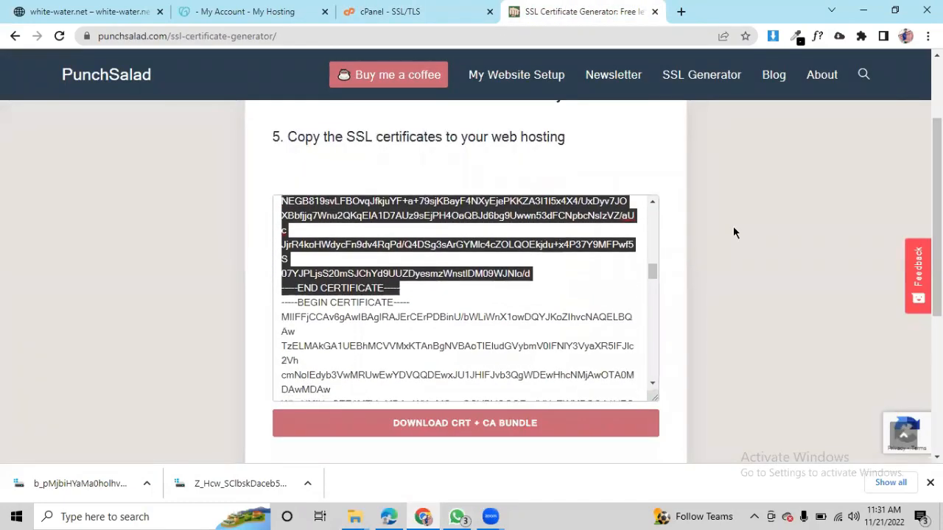
scroll(776, 239, "down", 4)
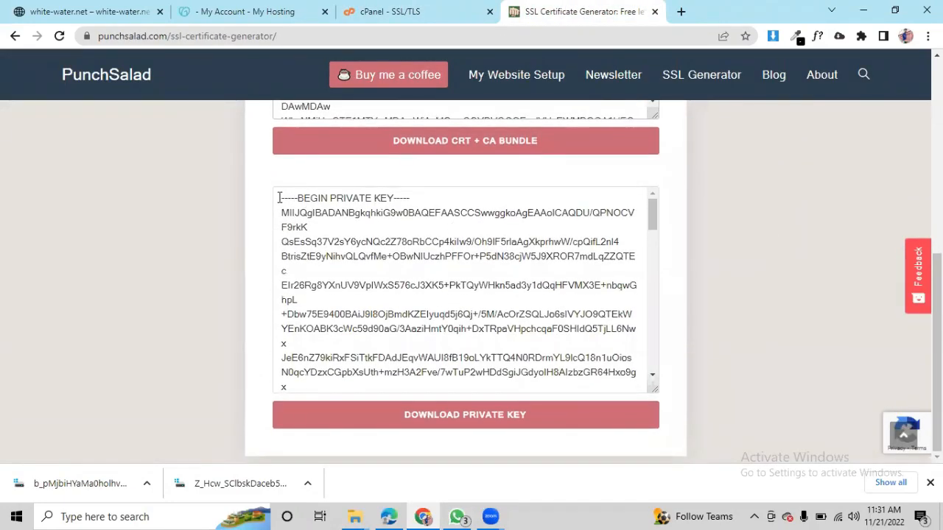
left_click_drag(279, 197, 471, 411)
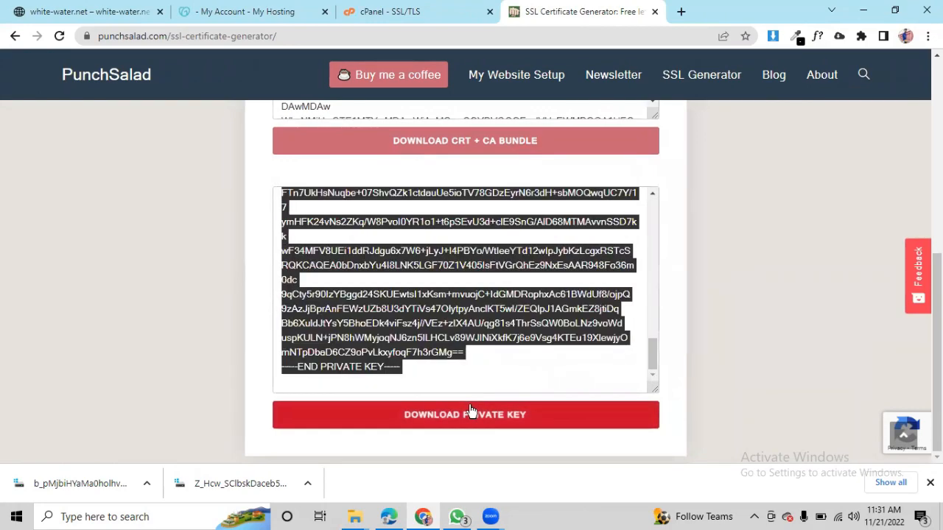
right_click(355, 335)
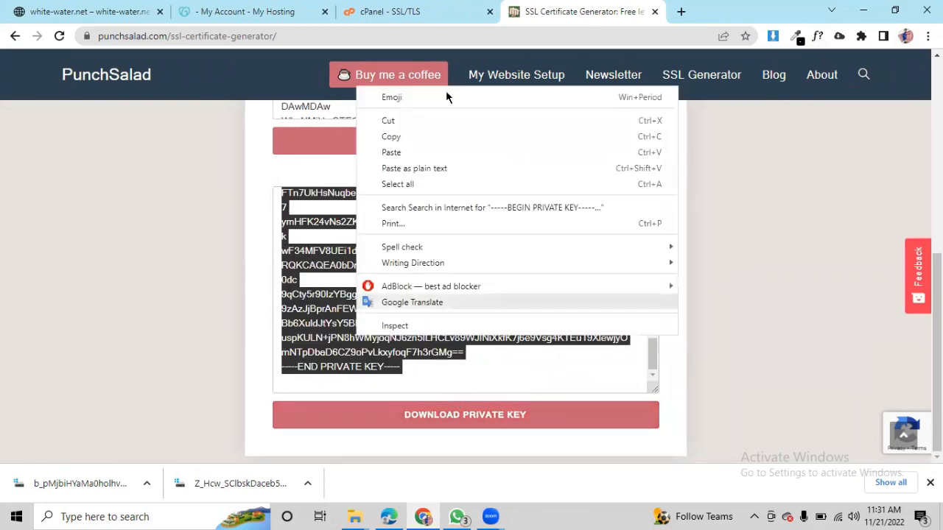
left_click(410, 135)
- Replace the existing contents of cPanel's Private Key (KEY) field with the copied private key
left_click(386, 6)
left_click(328, 275)
key("ctrl+a")
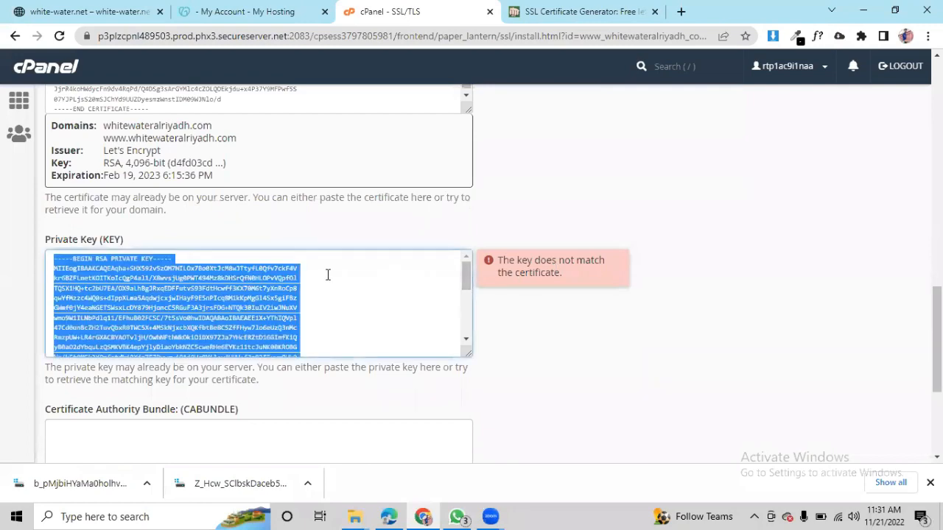
key("BackSpace")
key("ctrl+v")
- Copy the CA bundle from PunchSalad's step 5, from the second BEGIN CERTIFICATE line through the last END CERTIFICATE line
scroll(596, 257, "down", 3)
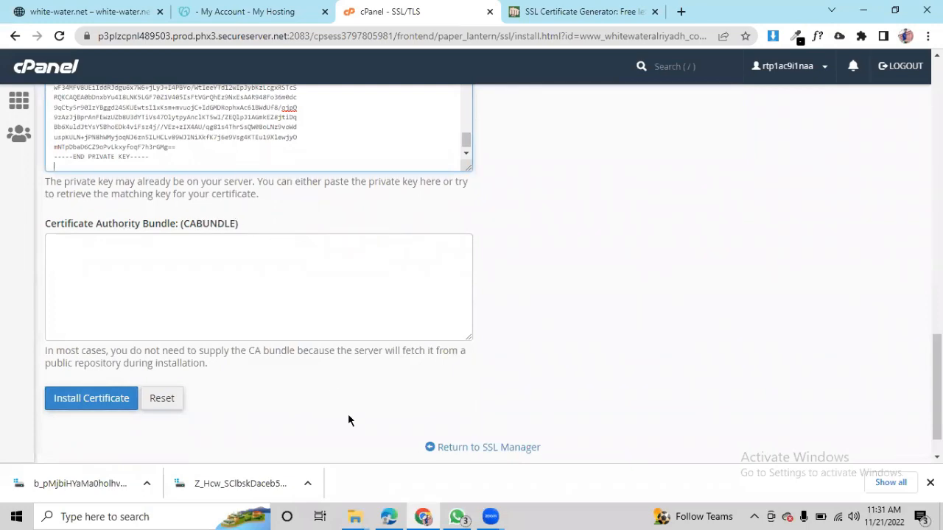
left_click(577, 11)
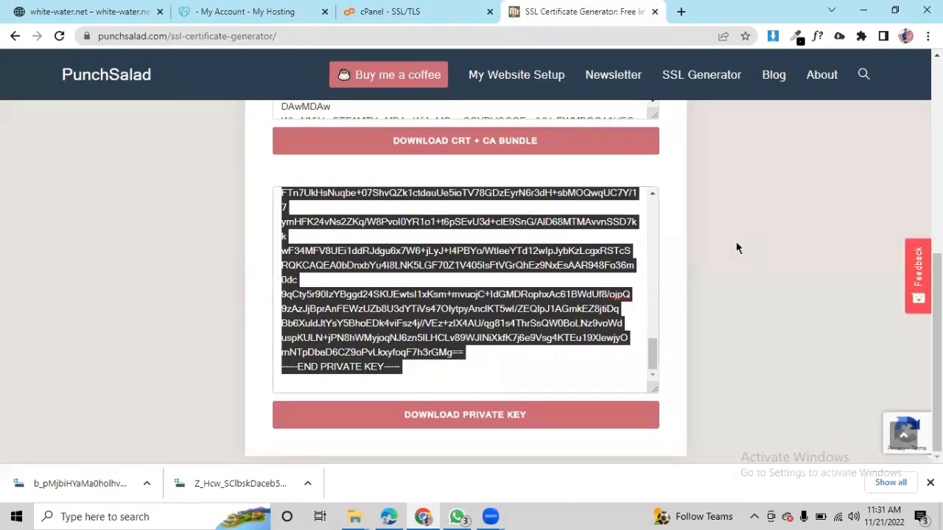
scroll(737, 246, "up", 5)
scroll(589, 271, "down", 2)
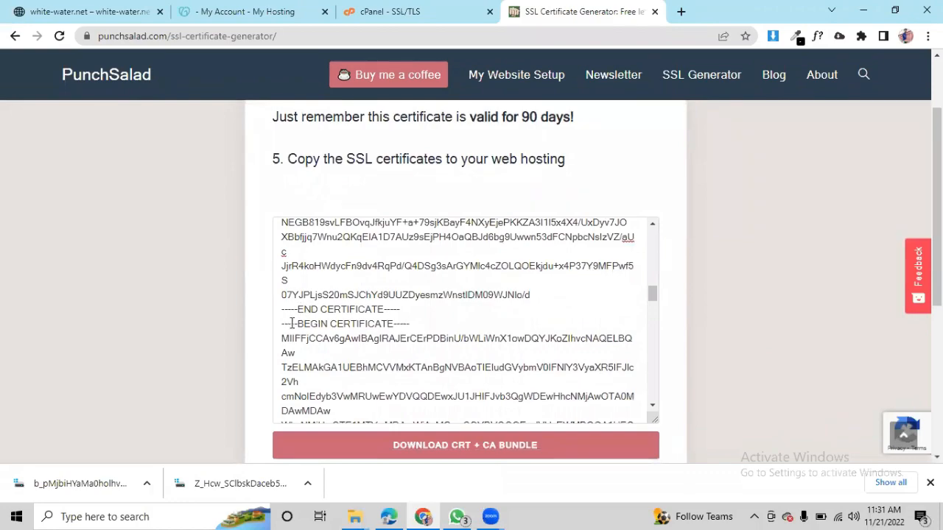
left_click_drag(292, 325, 443, 433)
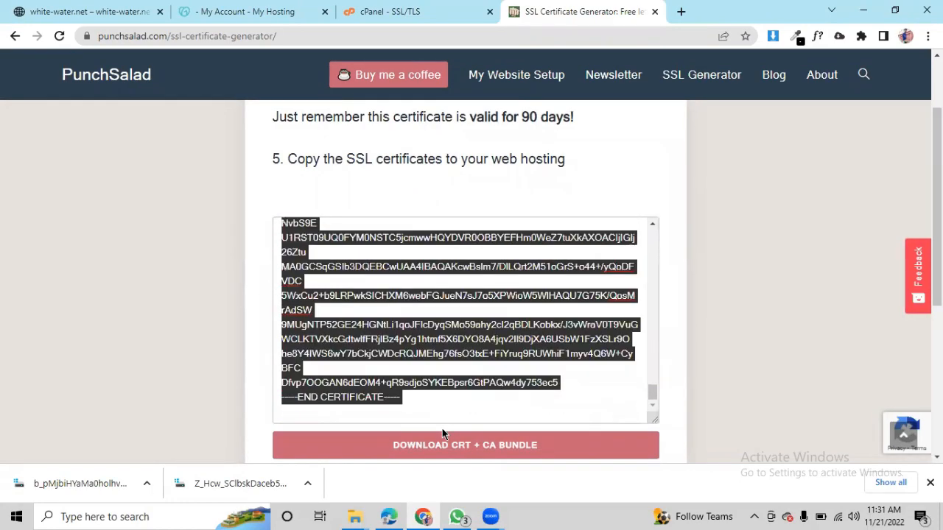
right_click(382, 349)
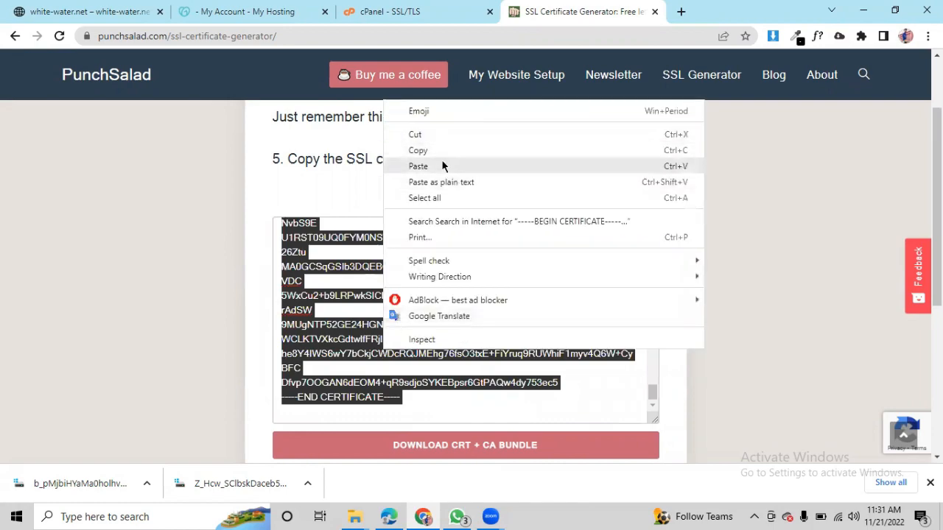
left_click(440, 151)
- Paste the copied certificate blocks into cPanel's empty Certificate Authority Bundle (CABUNDLE) field
left_click(391, 11)
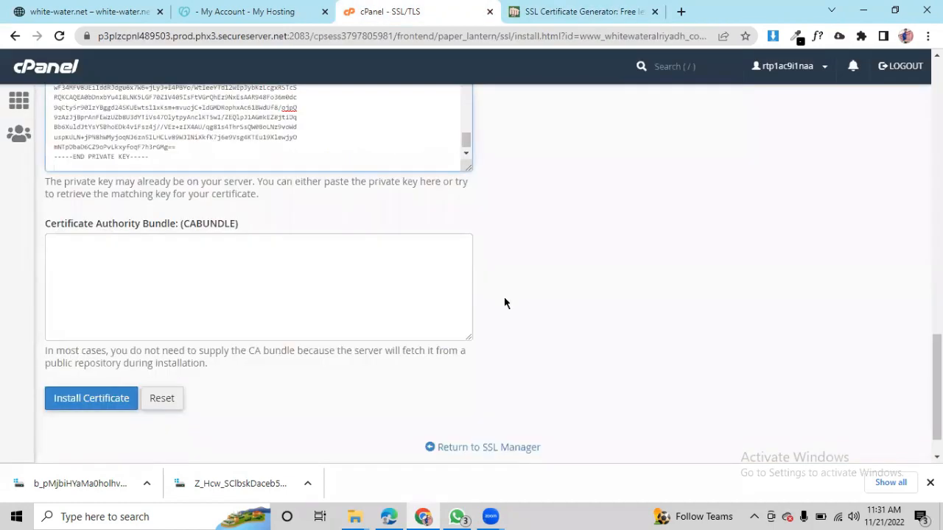
left_click(266, 266)
key("ctrl+v")
- Install the certificate for the domain in cPanel and dismiss the installation message
scroll(582, 260, "down", 2)
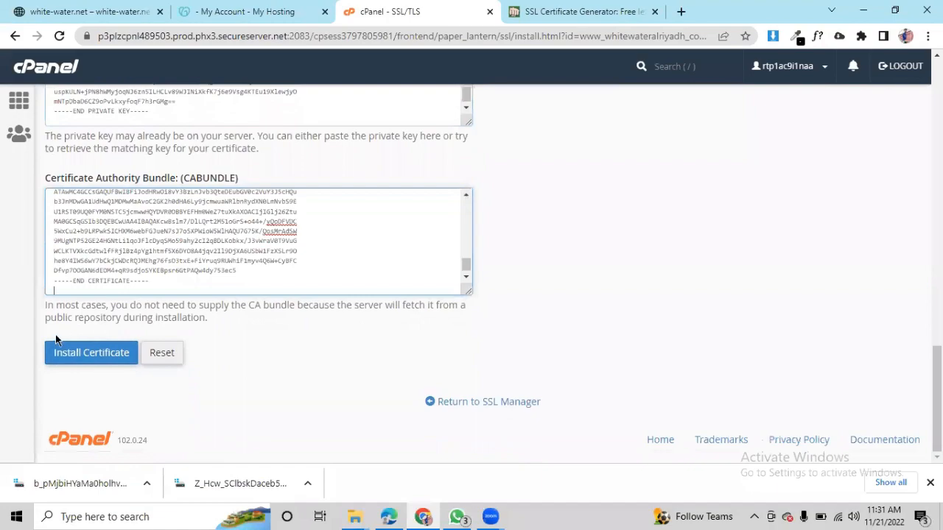
left_click(72, 353)
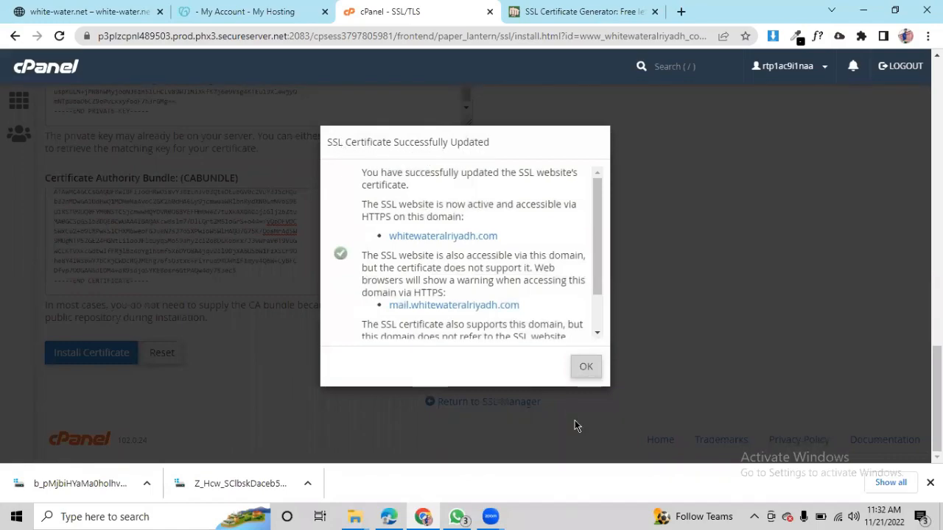
left_click(585, 366)
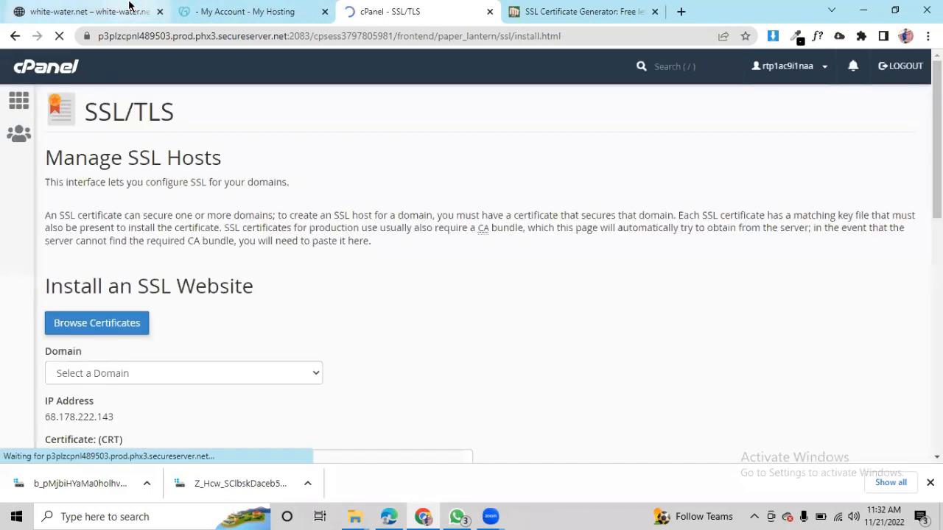
left_click(127, 6)
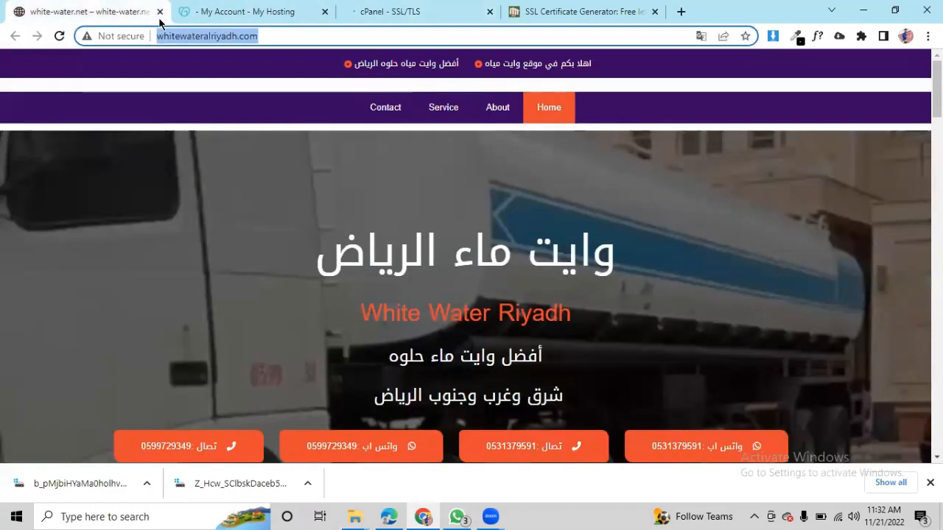
left_click(160, 35)
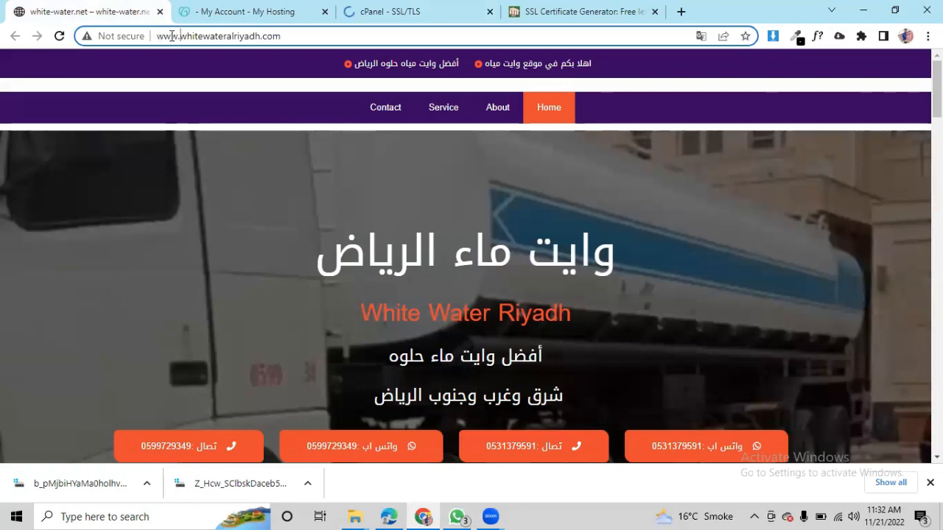
key("BackSpace")
key("BackSpace")
key("BackSpace")
key("BackSpace")
type("https")
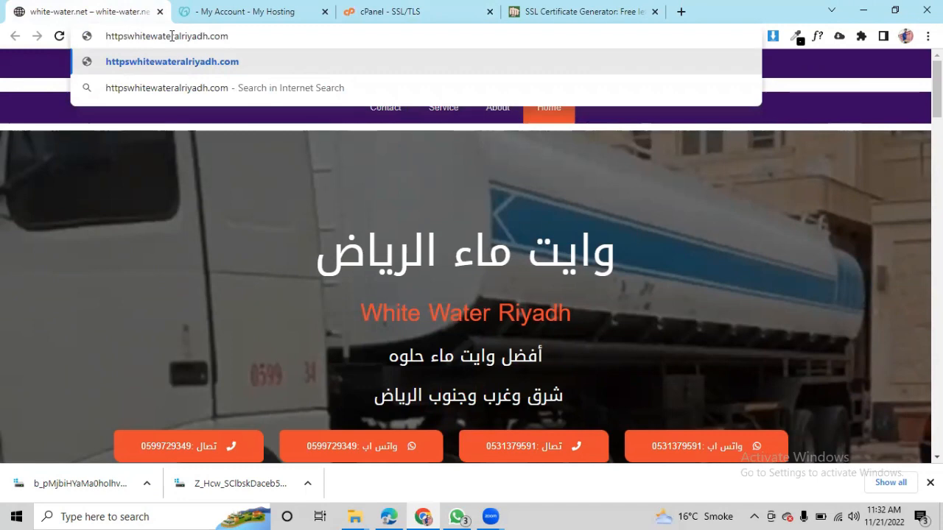
type("://")
key("Return")
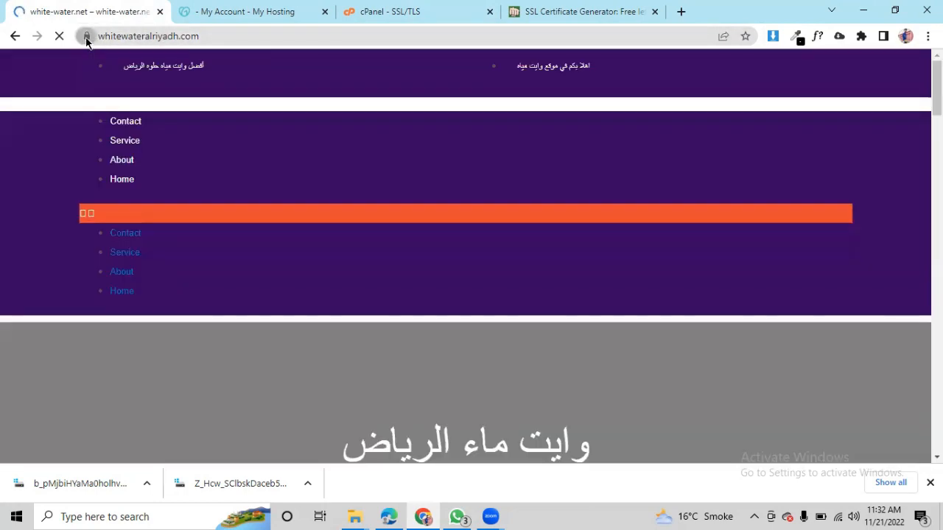
- Check the browser's connection security information for whitewateralriyadh.com and look over its home page
left_click(86, 37)
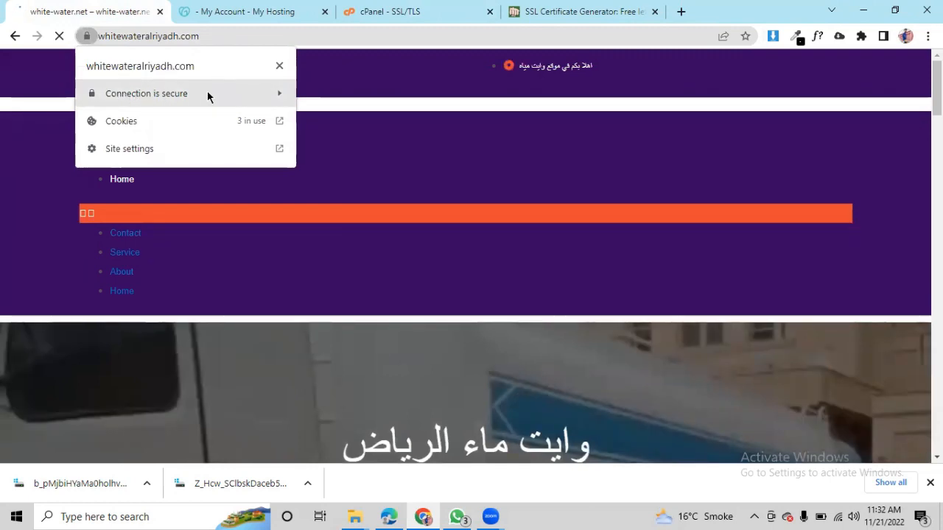
left_click(238, 12)
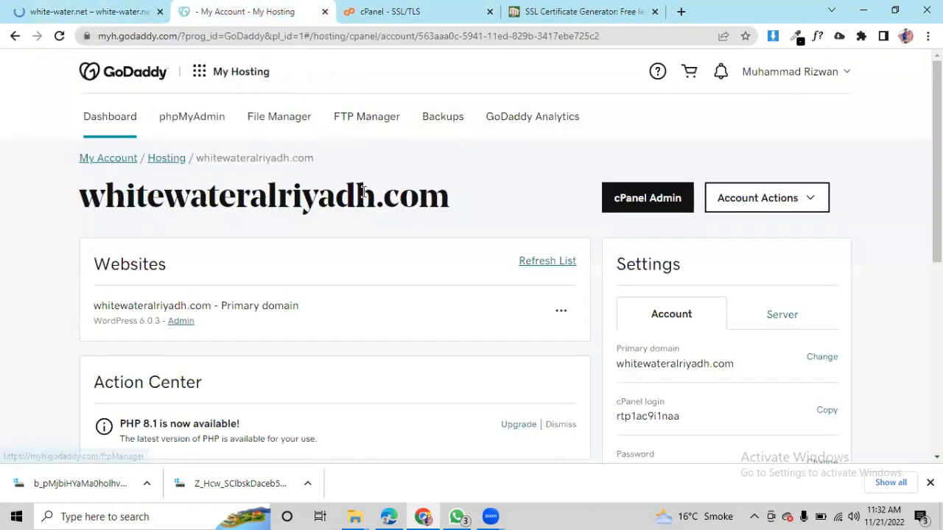
left_click(88, 12)
scroll(257, 227, "down", 3)
scroll(257, 227, "up", 4)
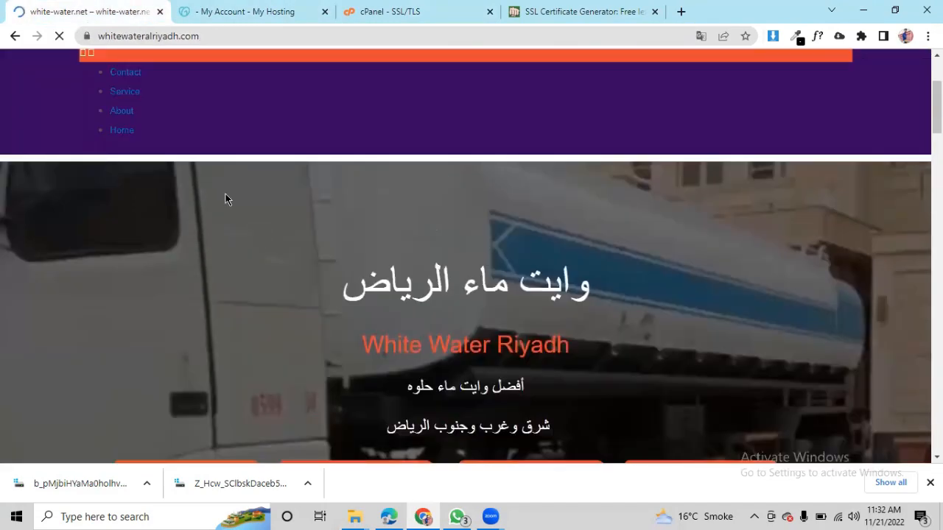
- Reload the whitewateralriyadh.com home page and return to the GoDaddy hosting dashboard
left_click(59, 36)
left_click(59, 36)
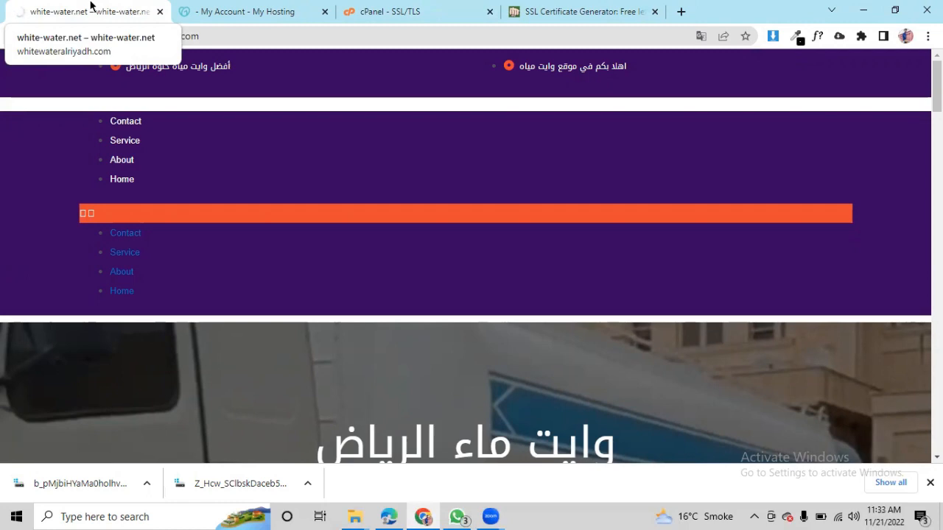
left_click(247, 7)
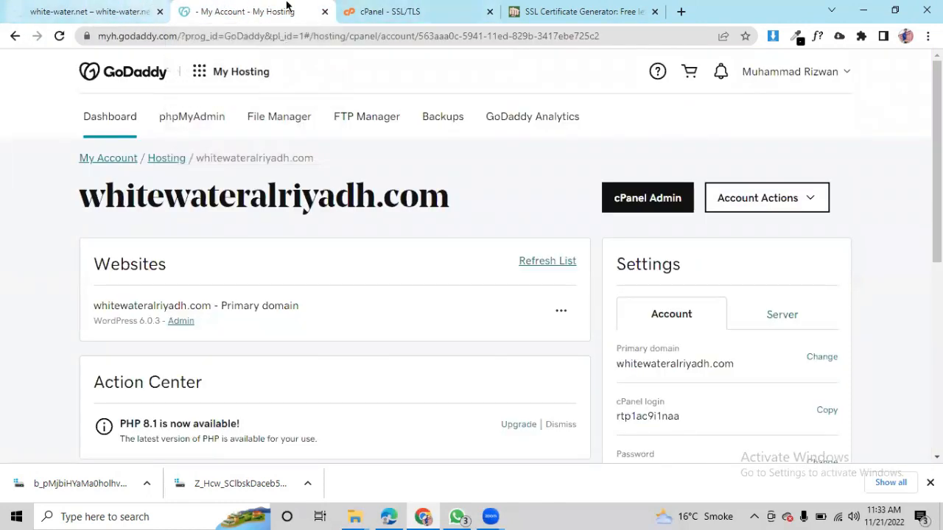